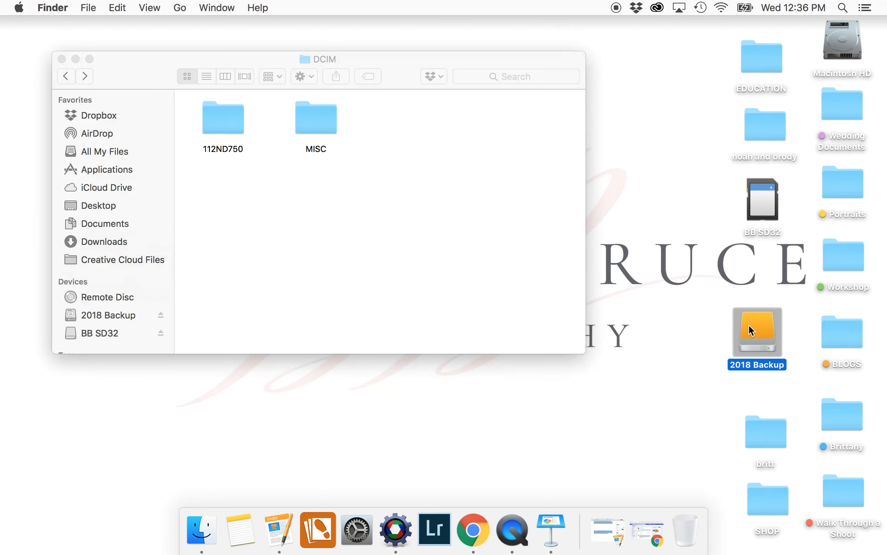
Create a new untitled folder in the 2018 Backup drive window; the name 'Brittany' is already taken
drag(424, 17, 455, 164)
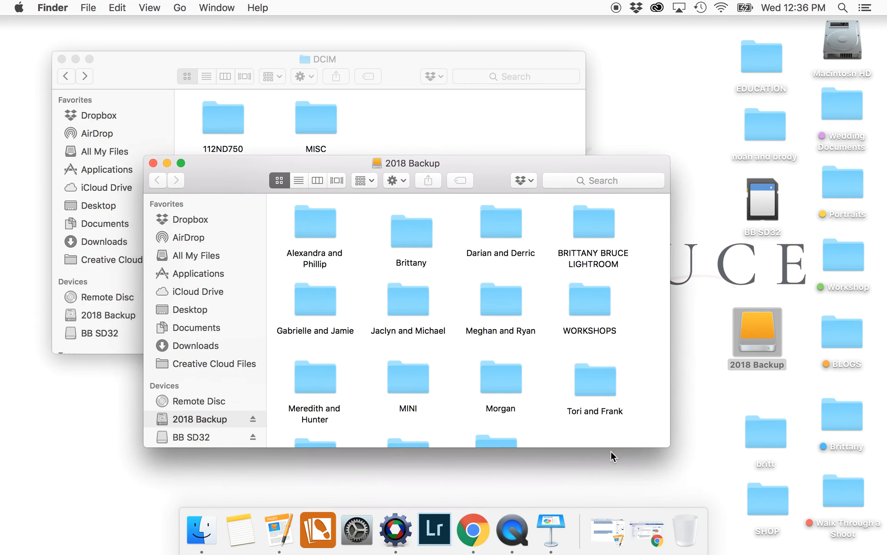
drag(611, 447, 610, 496)
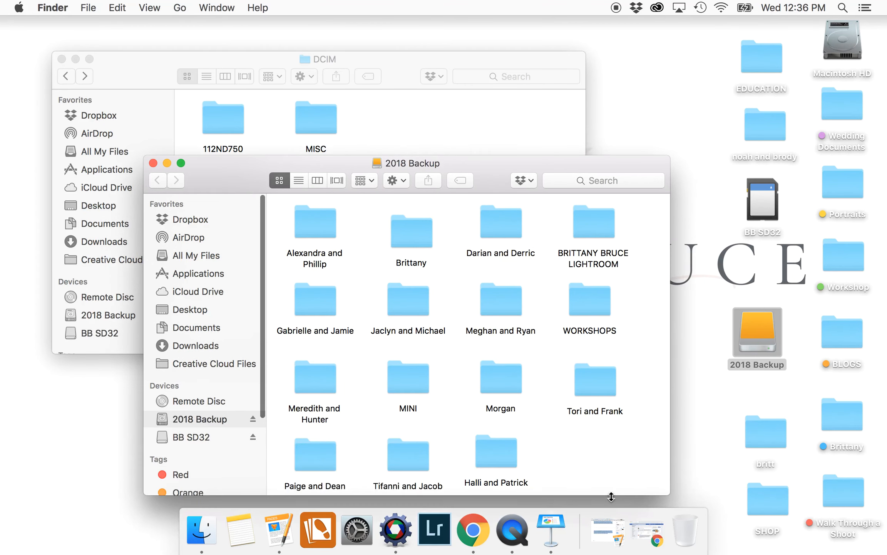
right_click(599, 469)
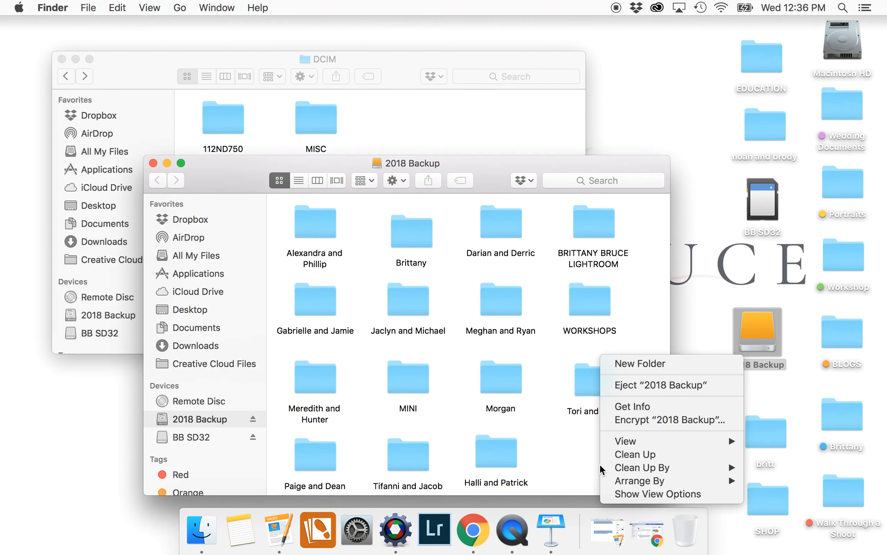
click(638, 363)
text(Brittany)
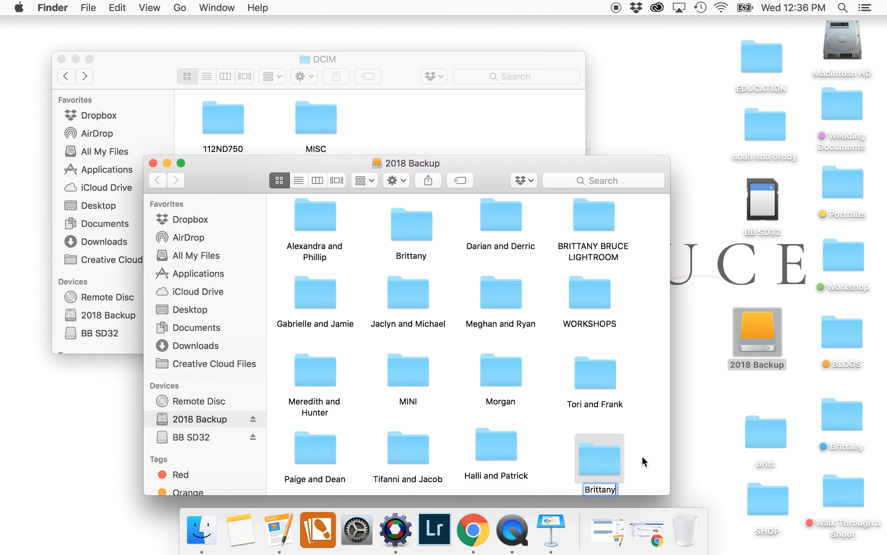
key(Return)
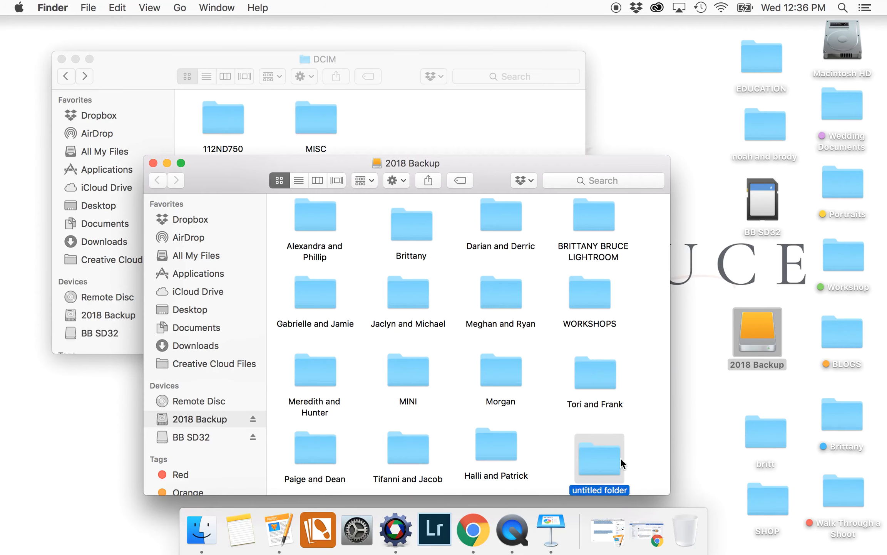
click(539, 199)
key(Return)
key(Return)
double_click(611, 470)
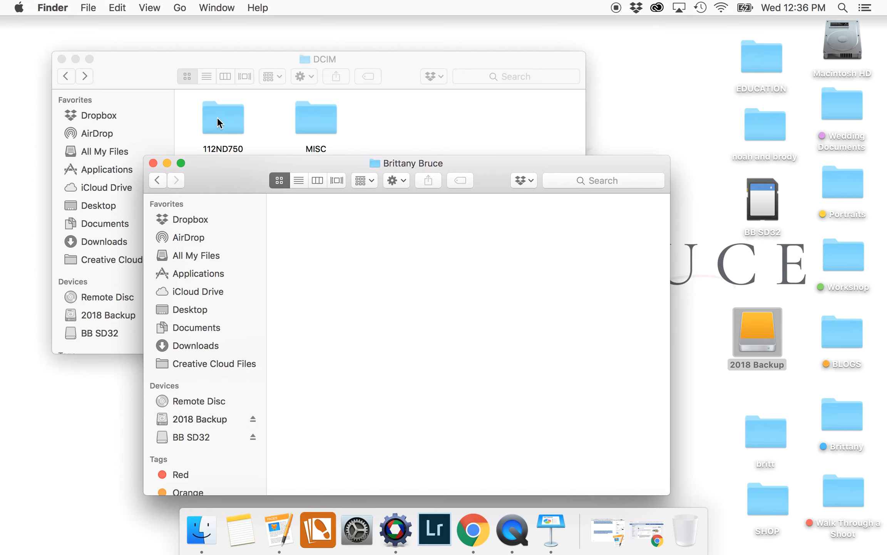
click(450, 139)
drag(207, 76, 576, 48)
drag(598, 93, 332, 270)
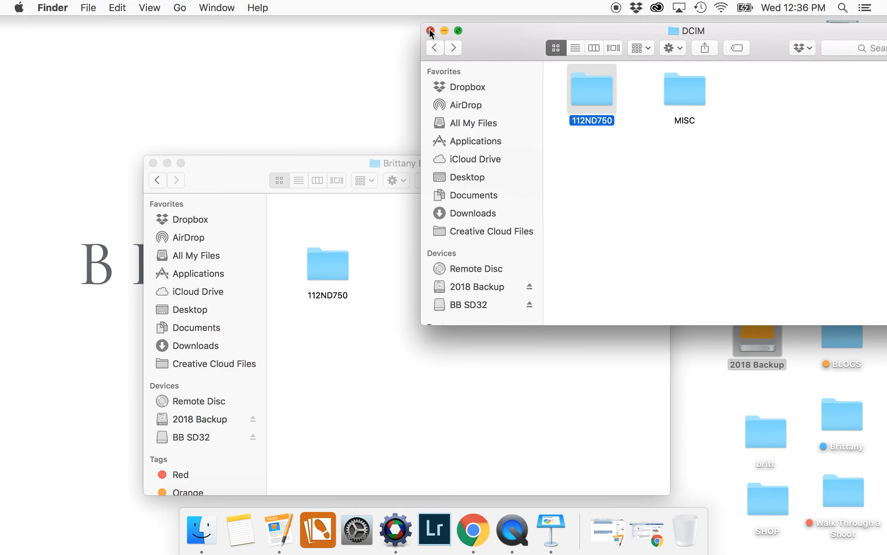
click(430, 30)
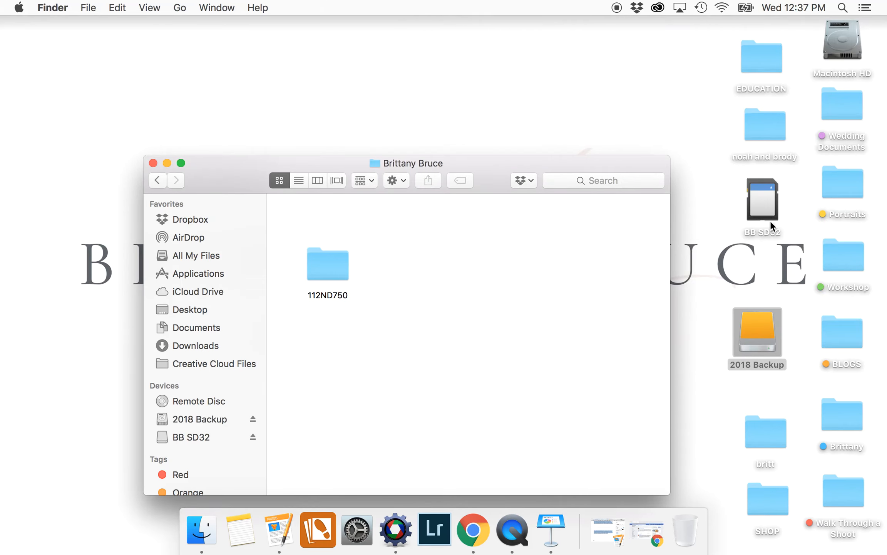
Rename the copied folder to 'Brittany RAW', check its contents, and close the window
click(330, 294)
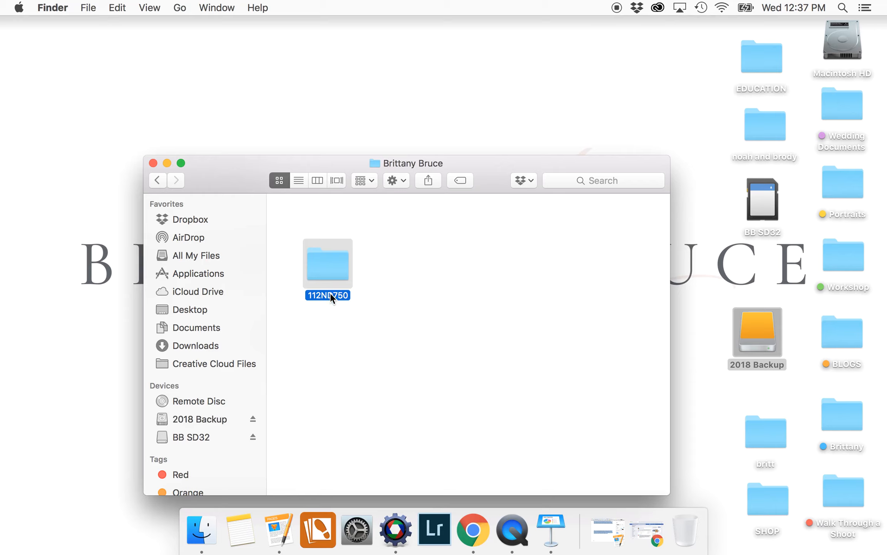
click(330, 294)
text(Brittany RAW)
key(Return)
double_click(338, 262)
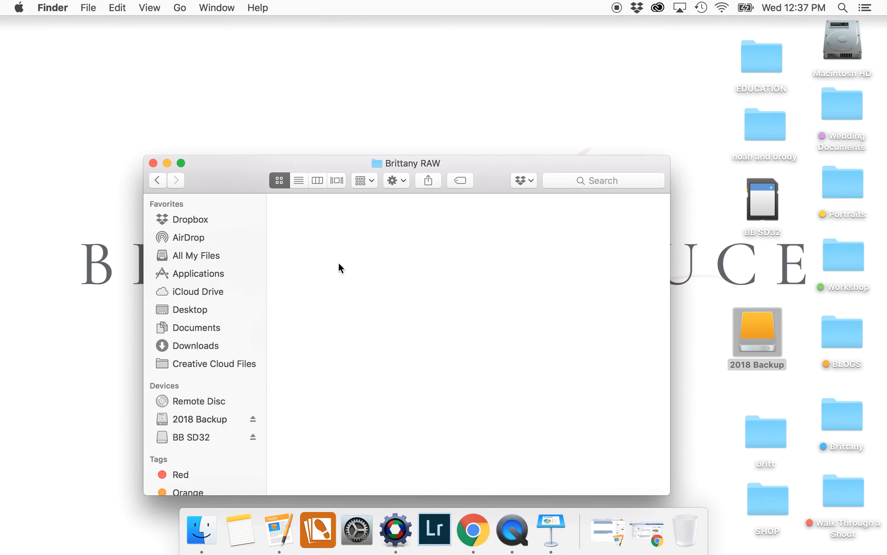
click(156, 180)
click(153, 163)
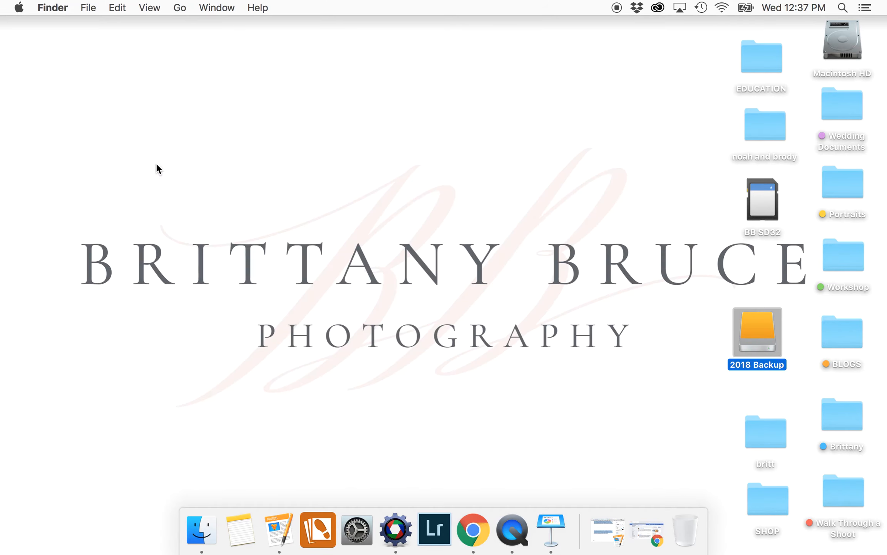
double_click(760, 327)
scroll(612, 369, down, 1)
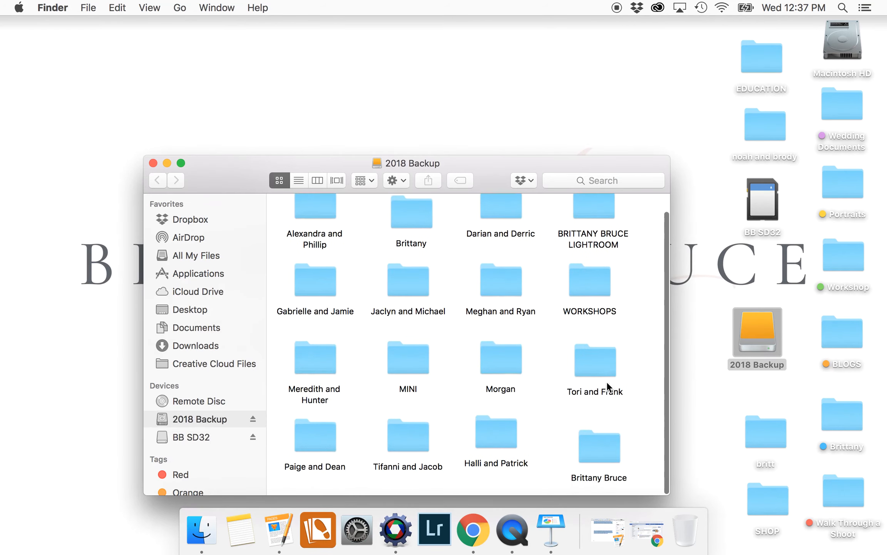
double_click(595, 456)
double_click(331, 264)
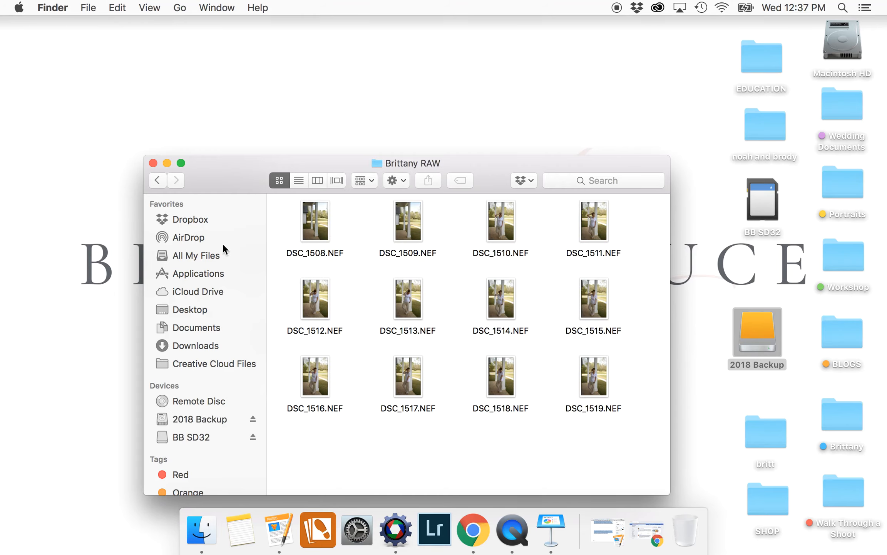
click(156, 180)
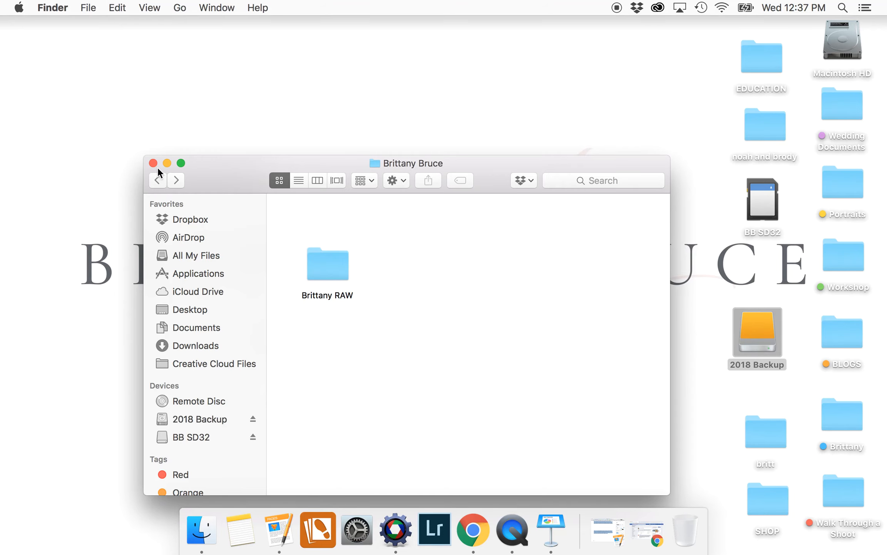
click(154, 163)
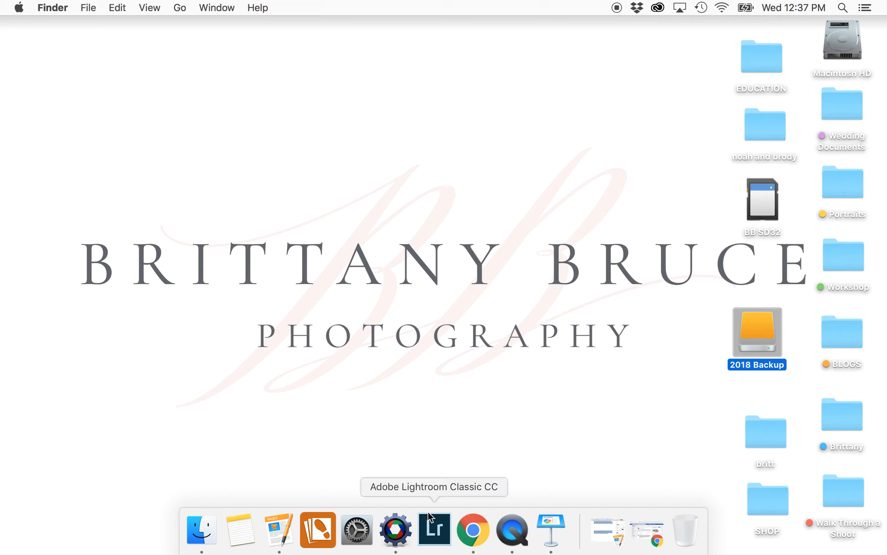
Launch Lightroom Classic from the Dock
click(438, 538)
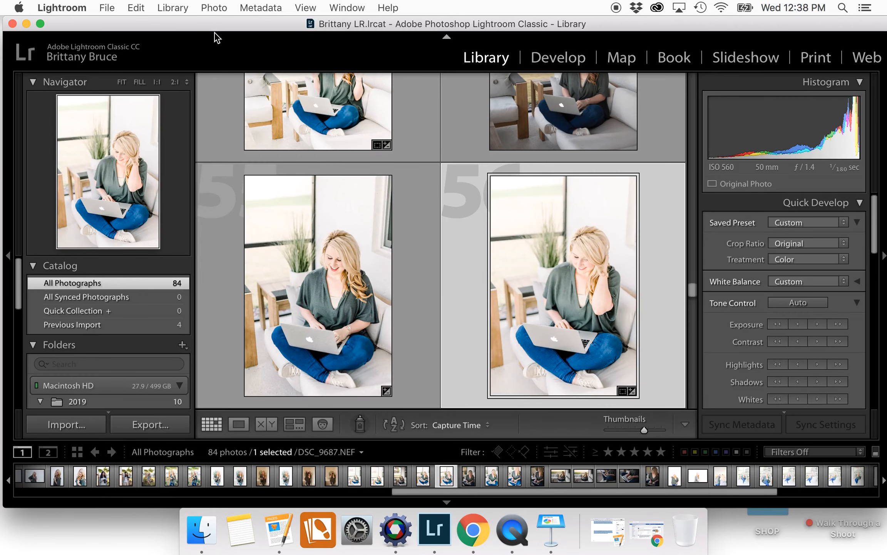
click(108, 8)
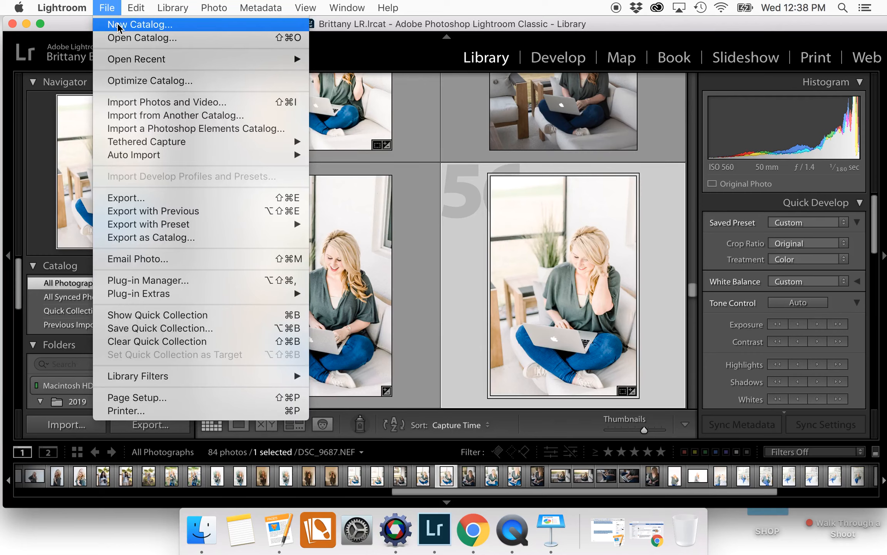
click(120, 26)
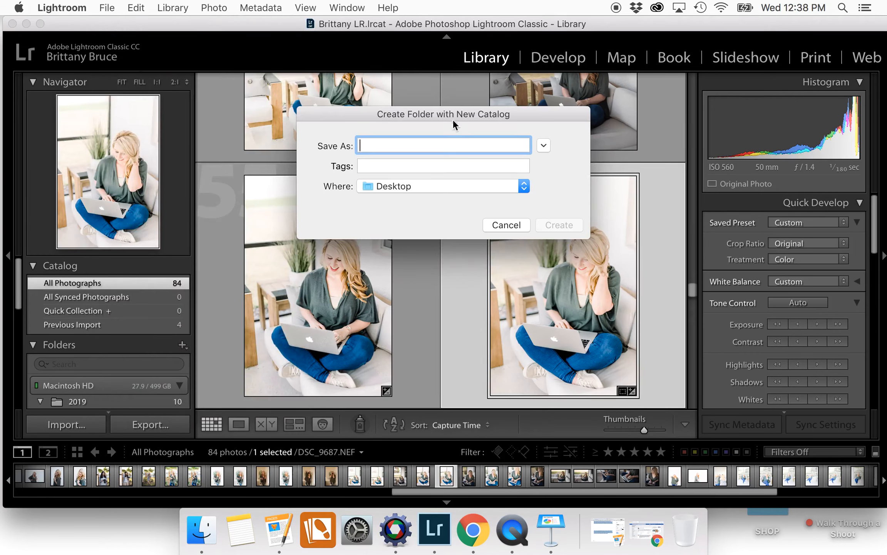
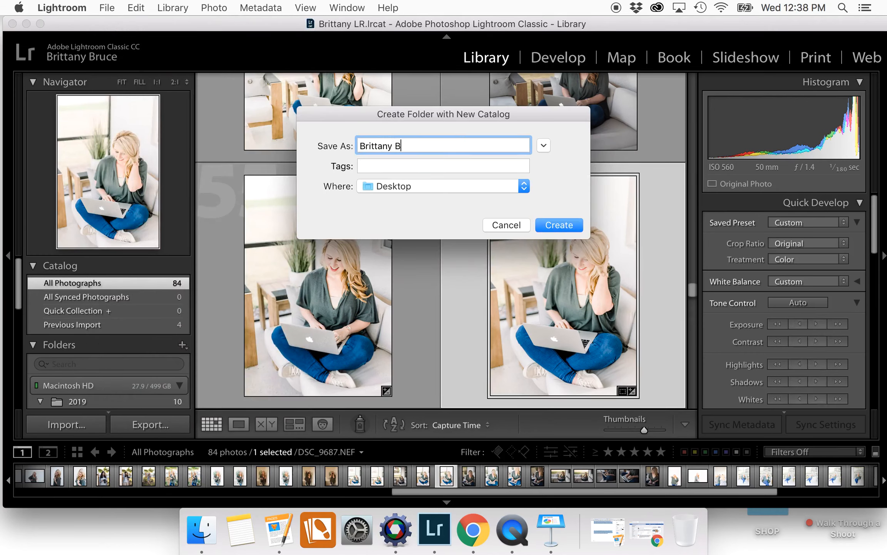
text(R)
click(555, 226)
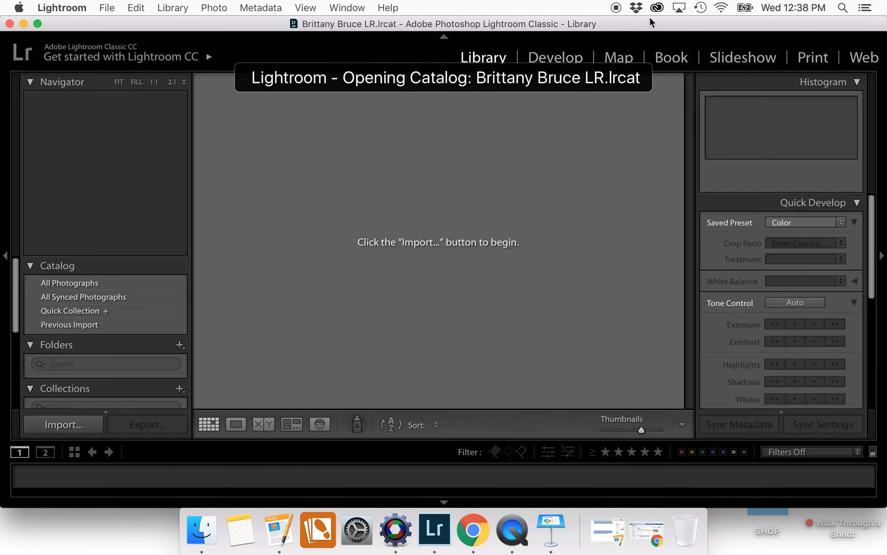
drag(652, 24, 636, 37)
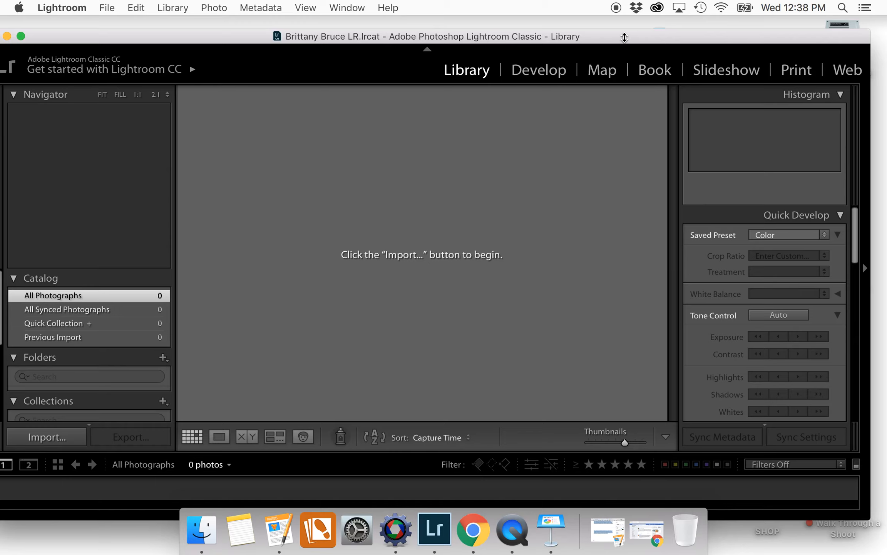
drag(624, 38, 647, 29)
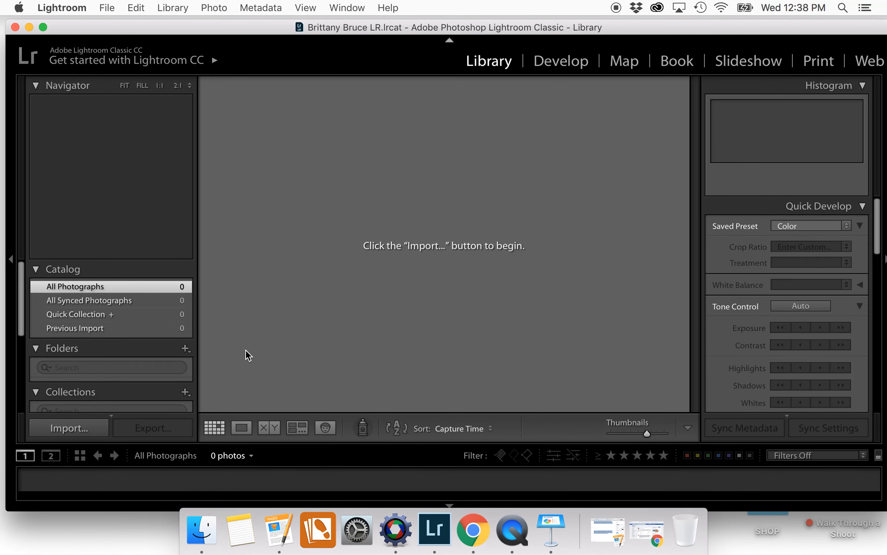
click(69, 428)
drag(666, 26, 485, 19)
double_click(763, 316)
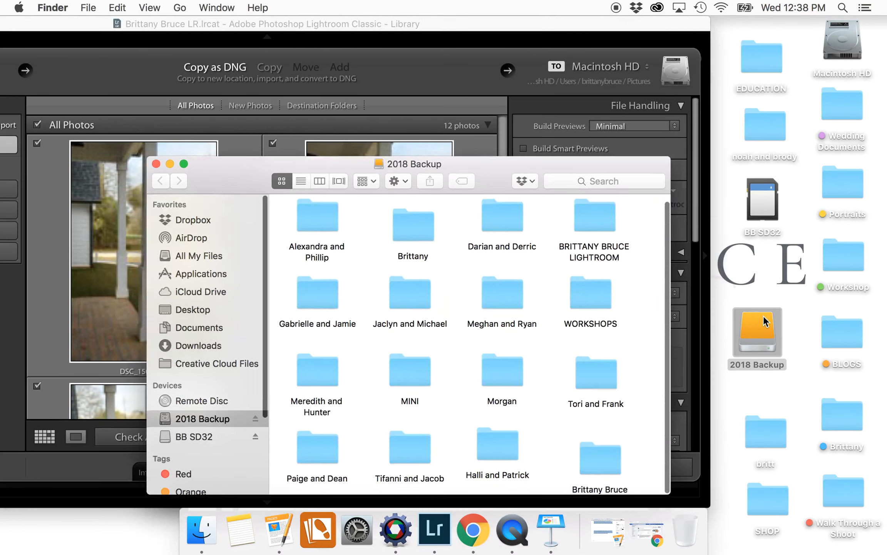
drag(509, 160, 717, 51)
scroll(745, 227, down, 1)
double_click(811, 344)
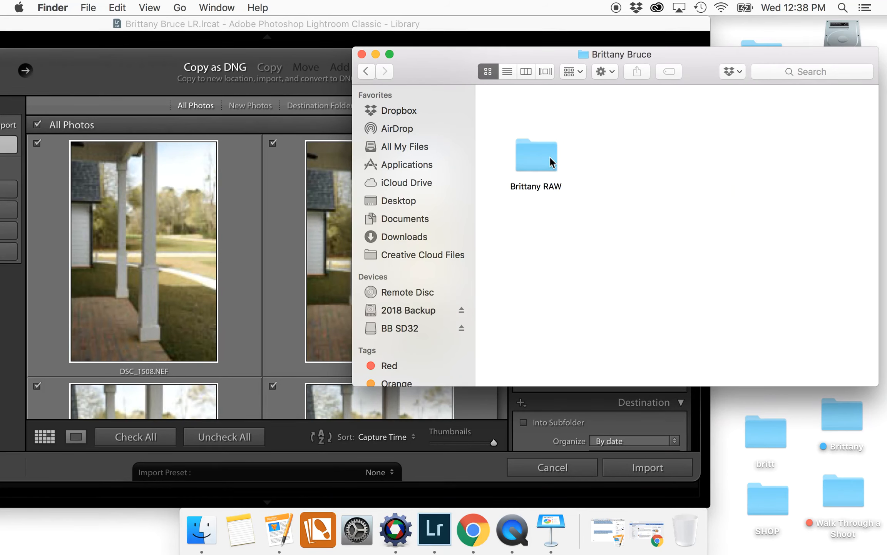
Use Brittany RAW as the import source and import its twelve photos with the BBP Signature preset
drag(545, 151, 247, 232)
drag(462, 23, 621, 24)
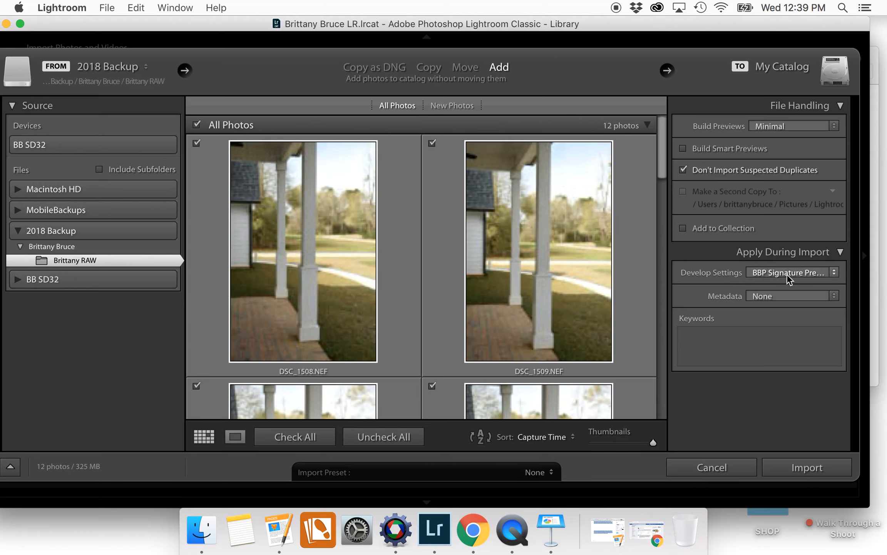
click(798, 466)
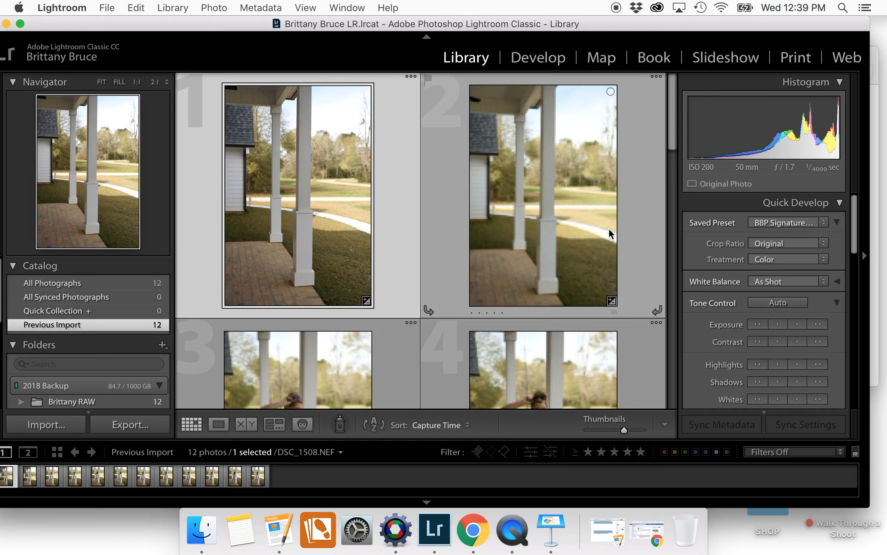
Scroll through the Library grid to review the twelve imported porch photos
scroll(608, 229, down, 3)
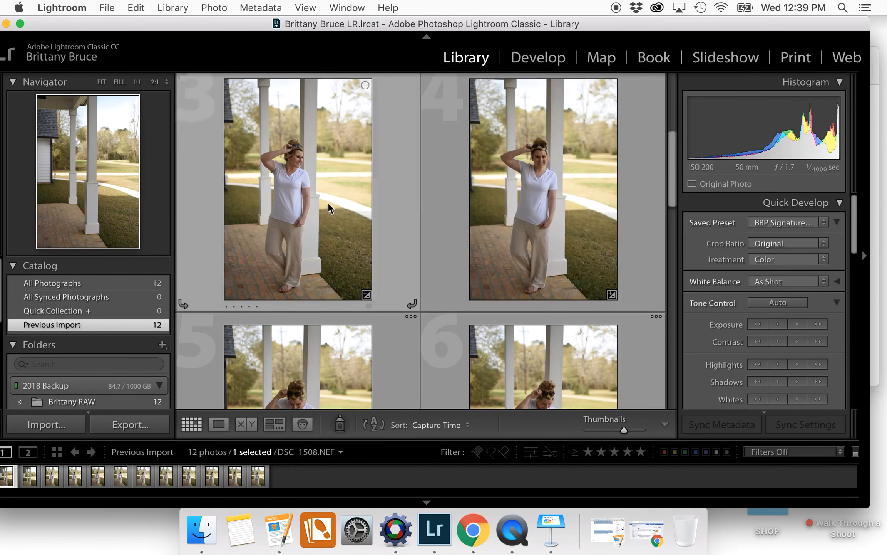
scroll(420, 217, down, 1)
scroll(420, 217, down, 6)
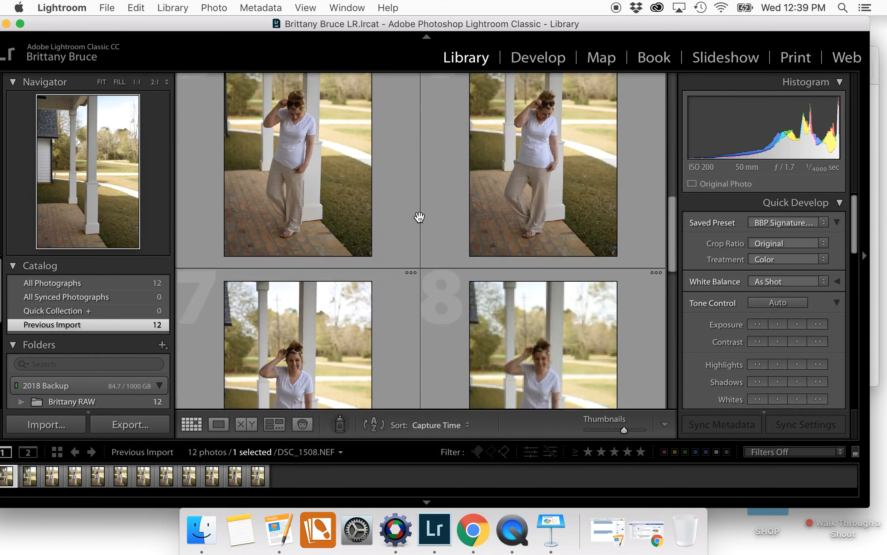
scroll(419, 217, up, 9)
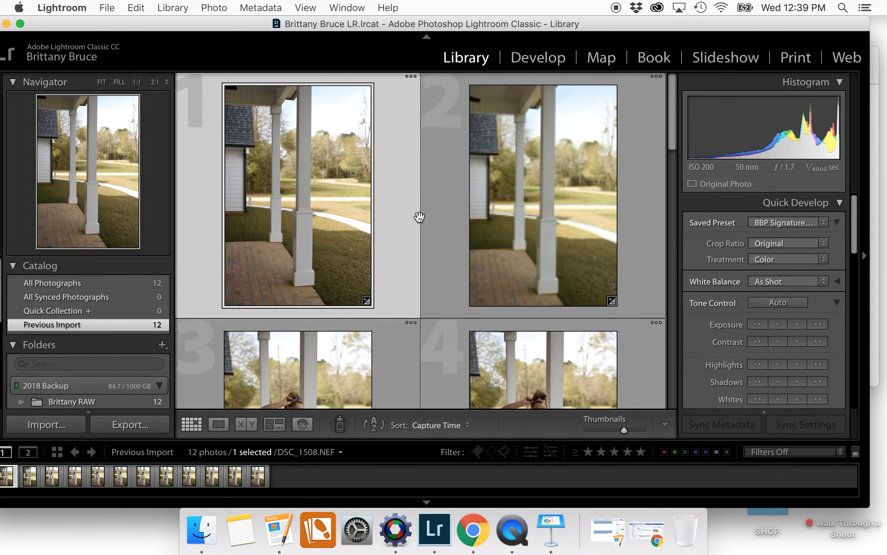
drag(261, 24, 283, 25)
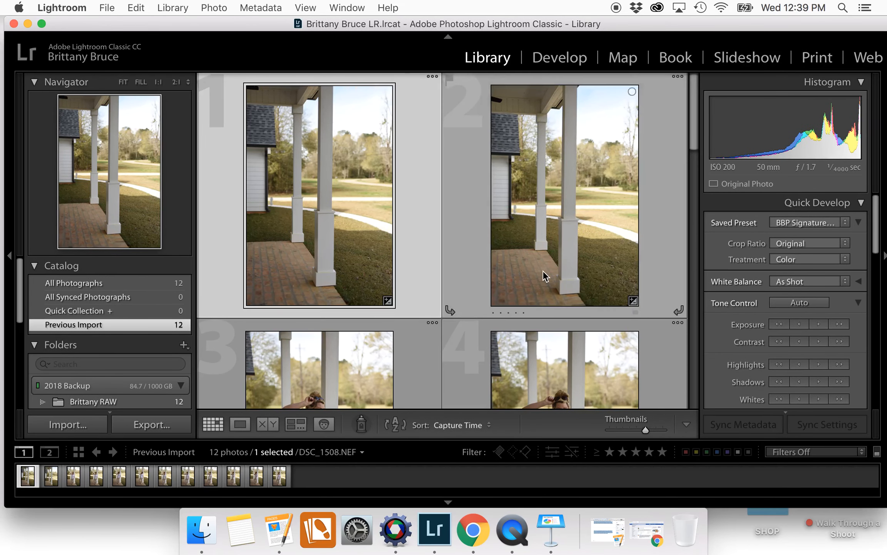
scroll(542, 270, down, 12)
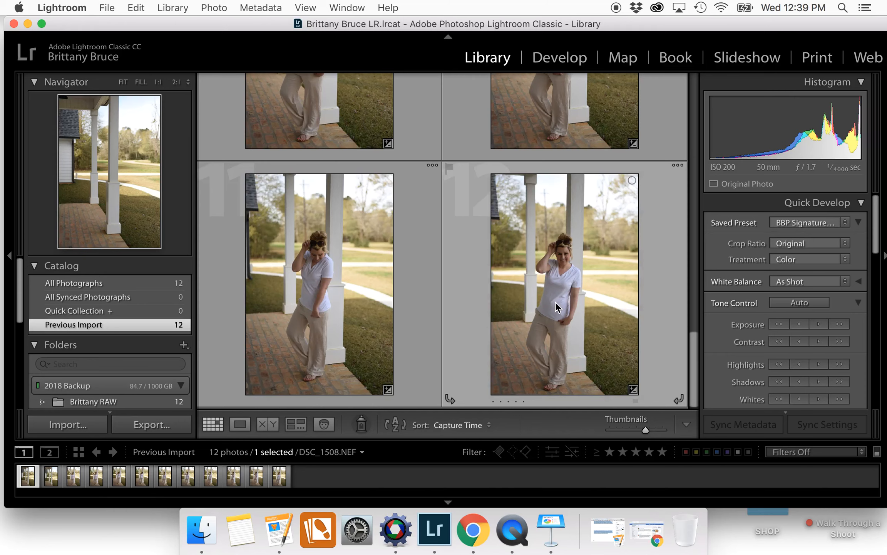
Switch from the enlarged photo 12 back to Grid view and scroll through all 12 thumbnails
double_click(556, 307)
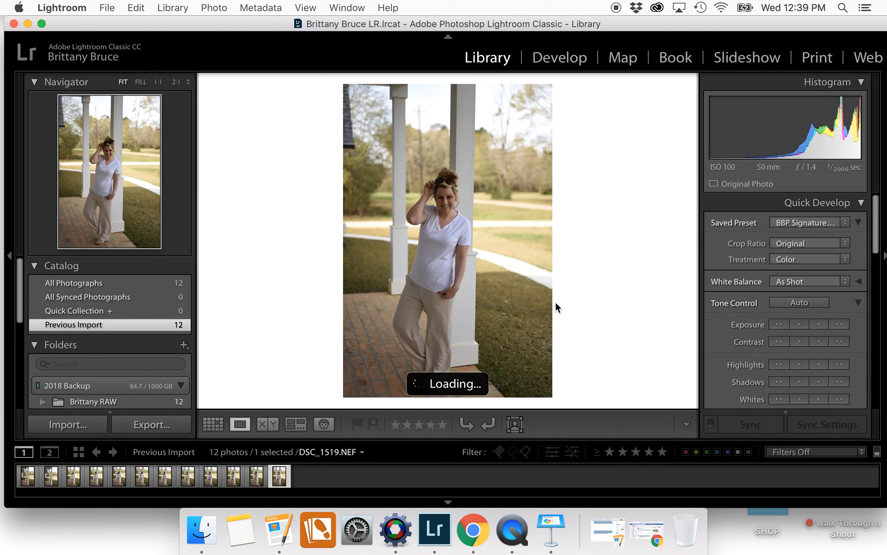
click(210, 421)
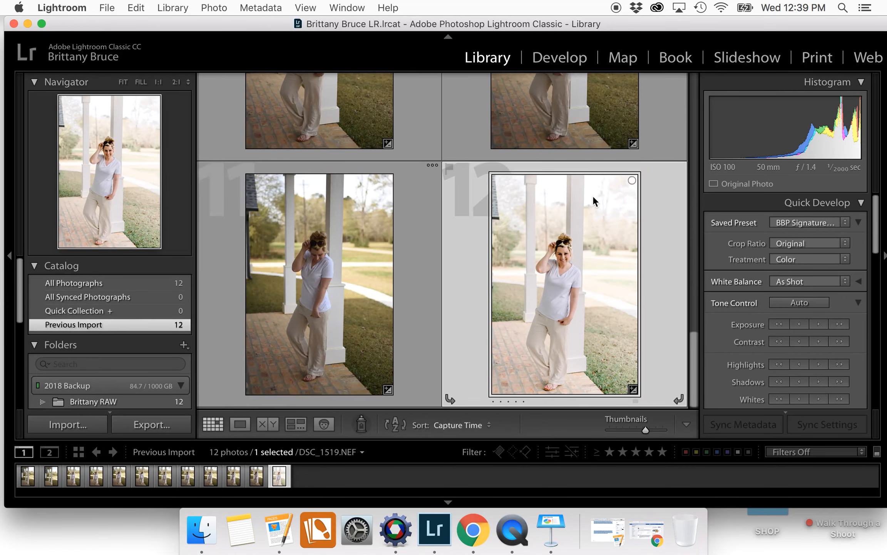
scroll(394, 227, up, 15)
scroll(394, 227, up, 10)
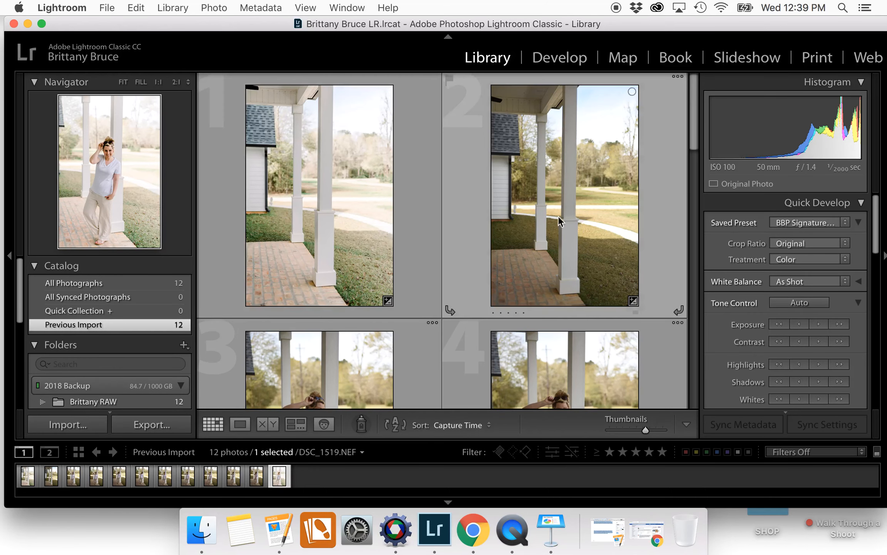
scroll(441, 245, down, 8)
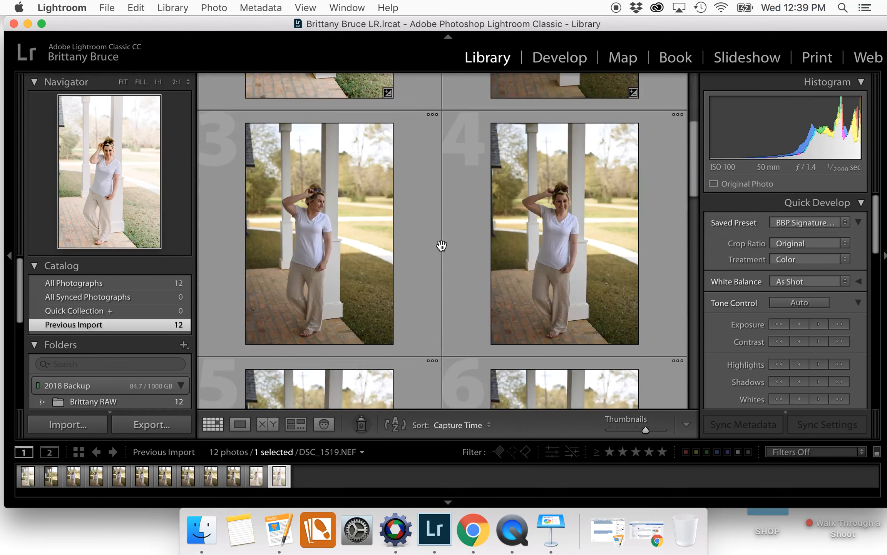
scroll(442, 245, up, 6)
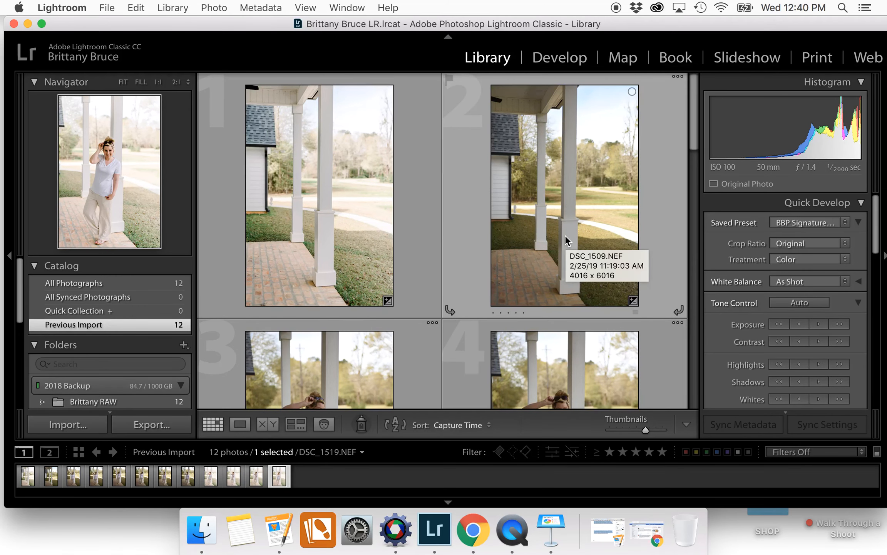
scroll(565, 235, down, 6)
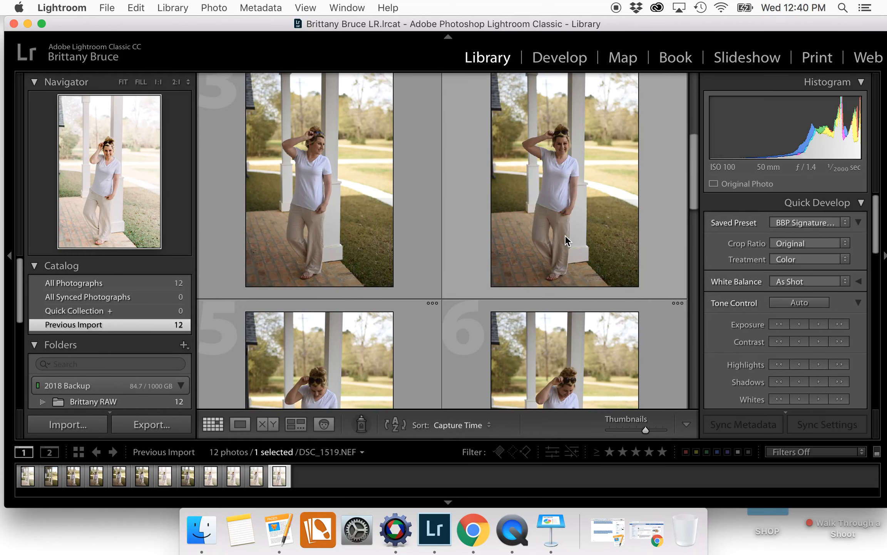
scroll(469, 257, down, 1)
scroll(469, 257, down, 10)
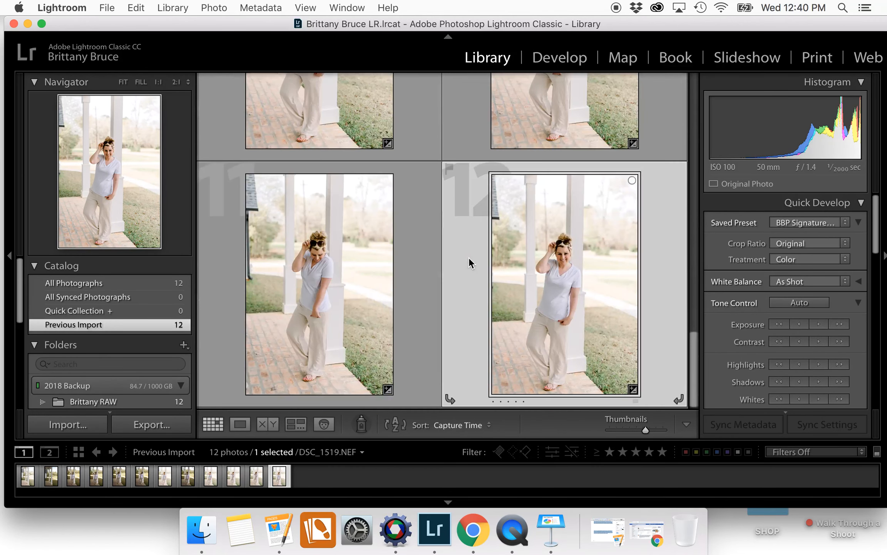
scroll(345, 264, up, 2)
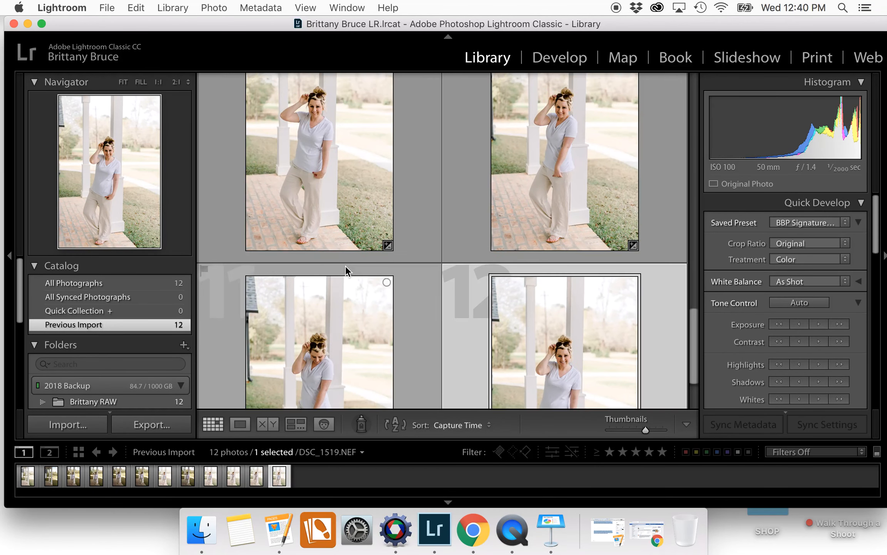
scroll(525, 224, up, 5)
scroll(528, 224, up, 5)
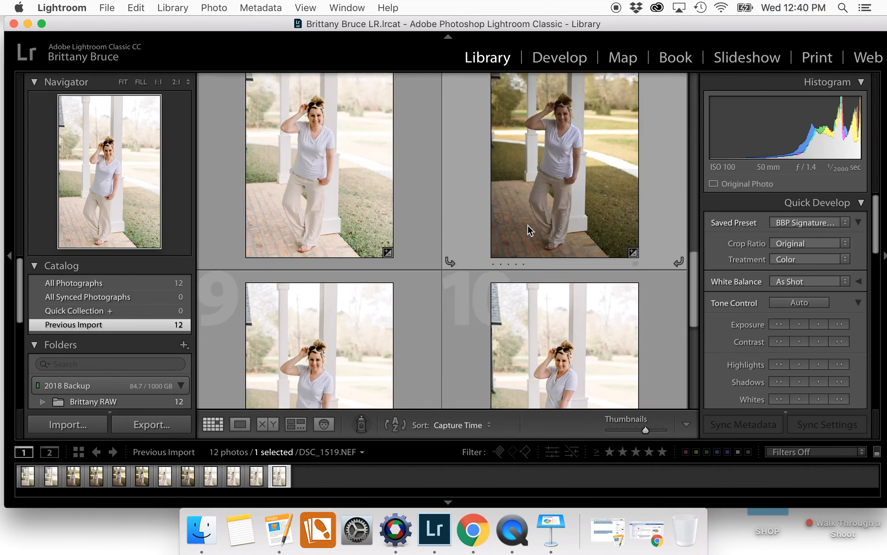
scroll(527, 224, up, 5)
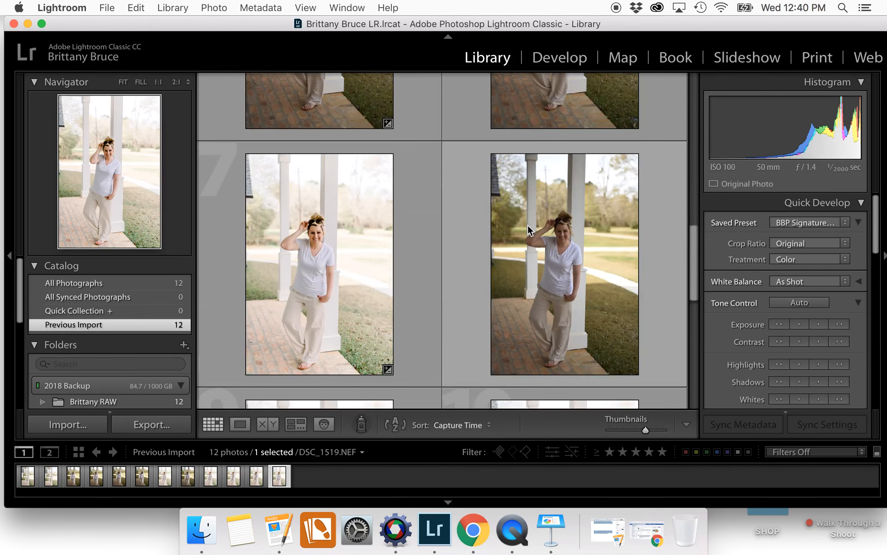
scroll(527, 225, up, 5)
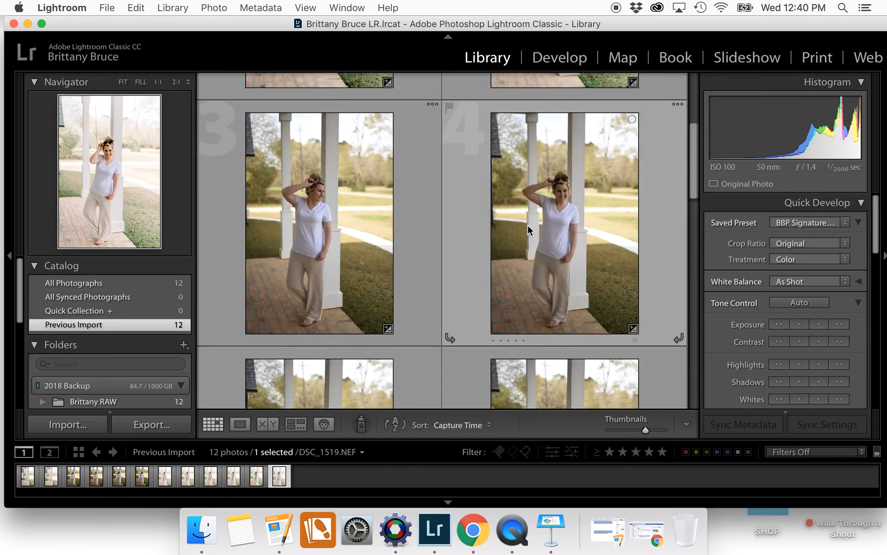
scroll(527, 224, down, 5)
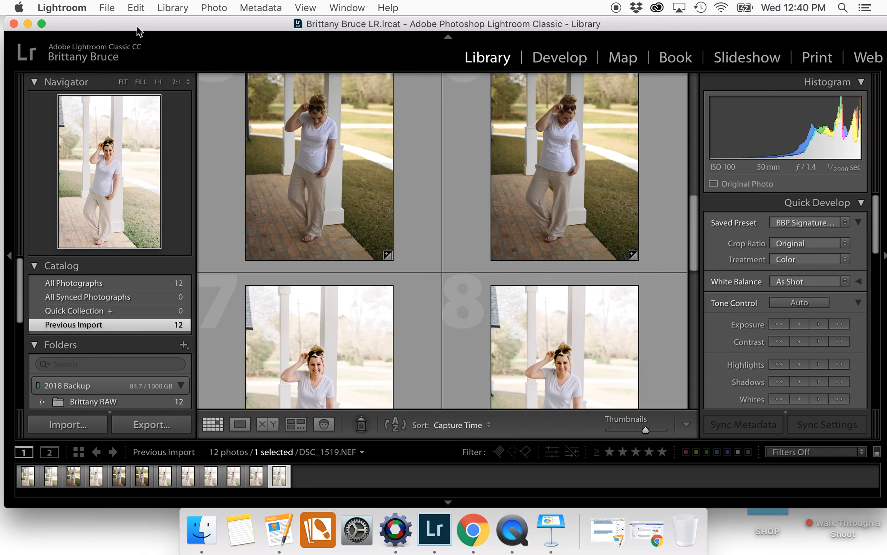
Select all 12 photos with Edit > Select All and open the Export dialog for them
click(105, 9)
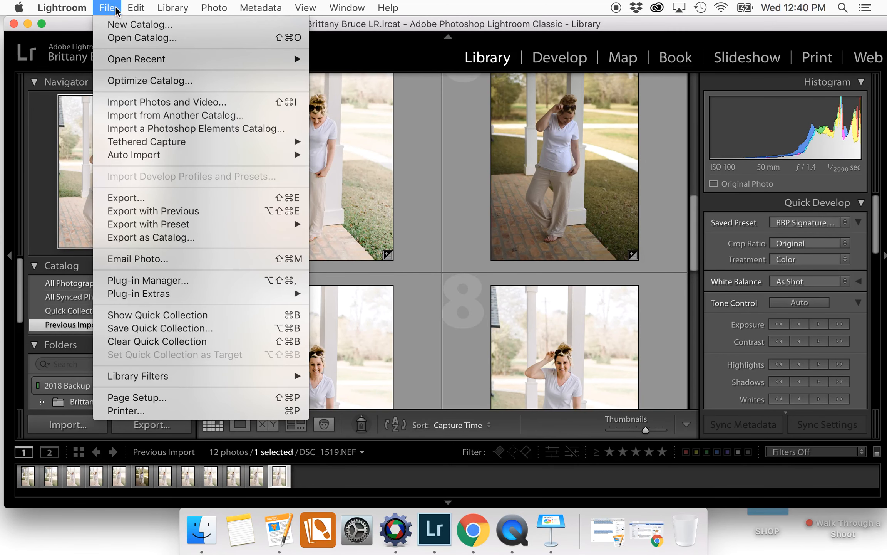
mouse_move(136, 8)
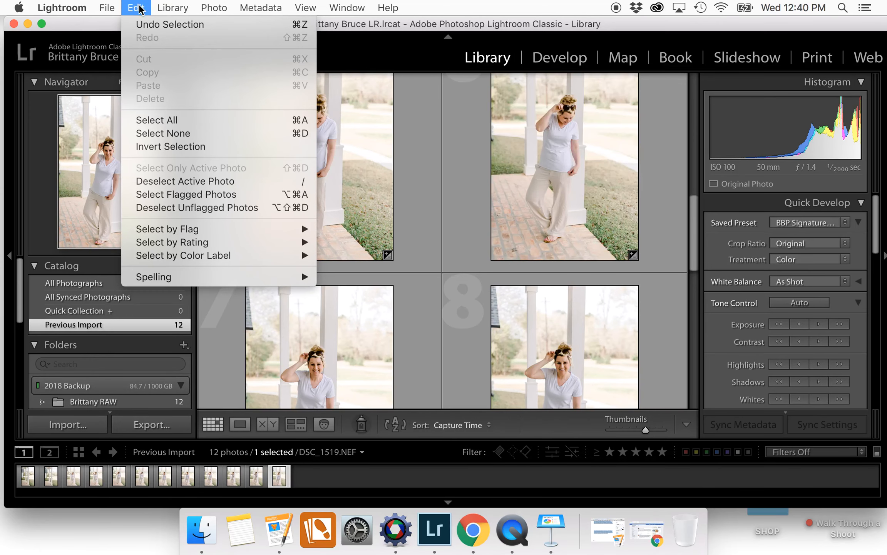
click(172, 121)
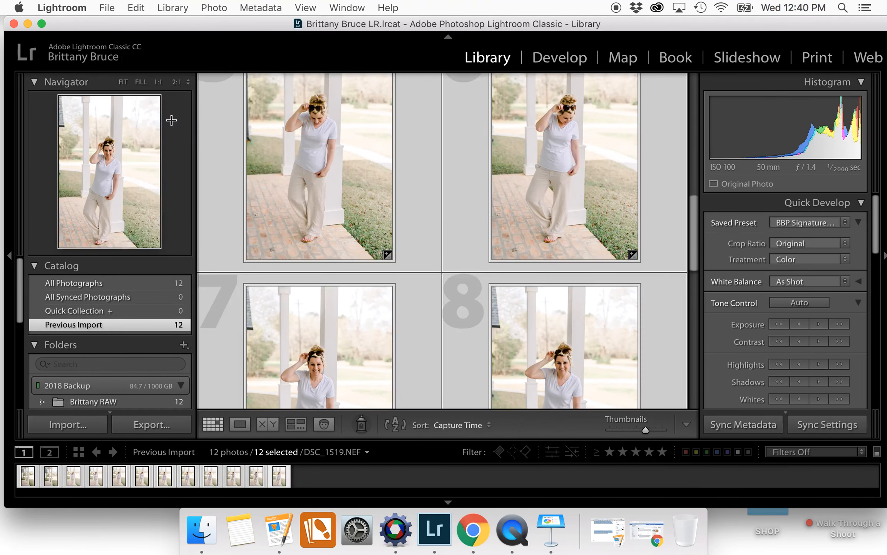
scroll(504, 198, up, 5)
scroll(503, 199, down, 10)
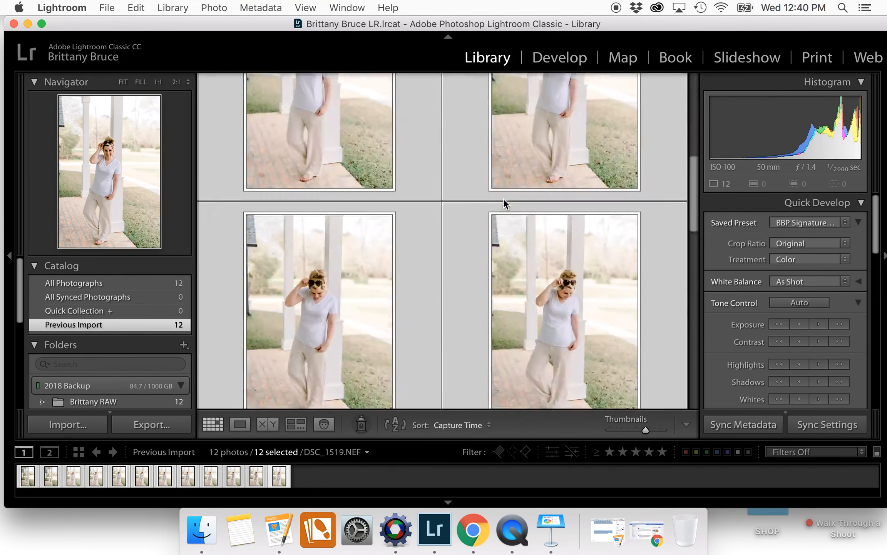
scroll(455, 115, down, 8)
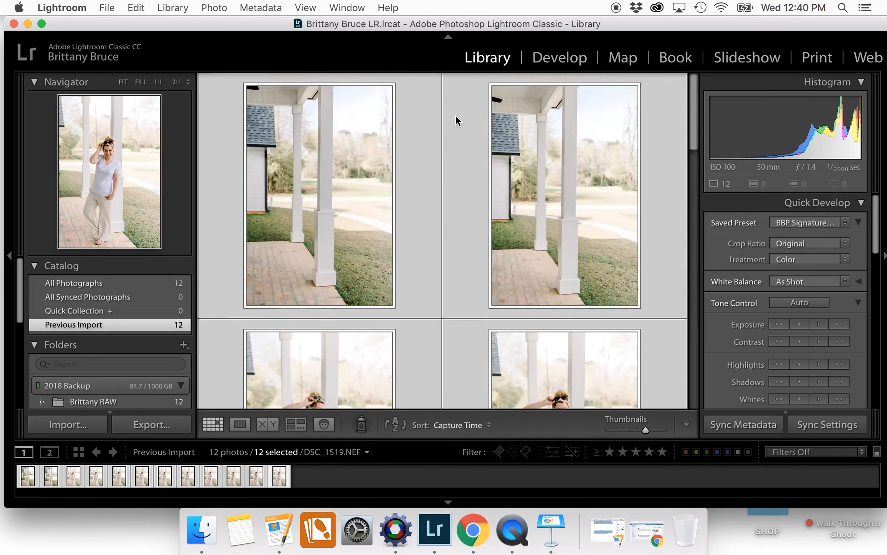
scroll(459, 181, up, 8)
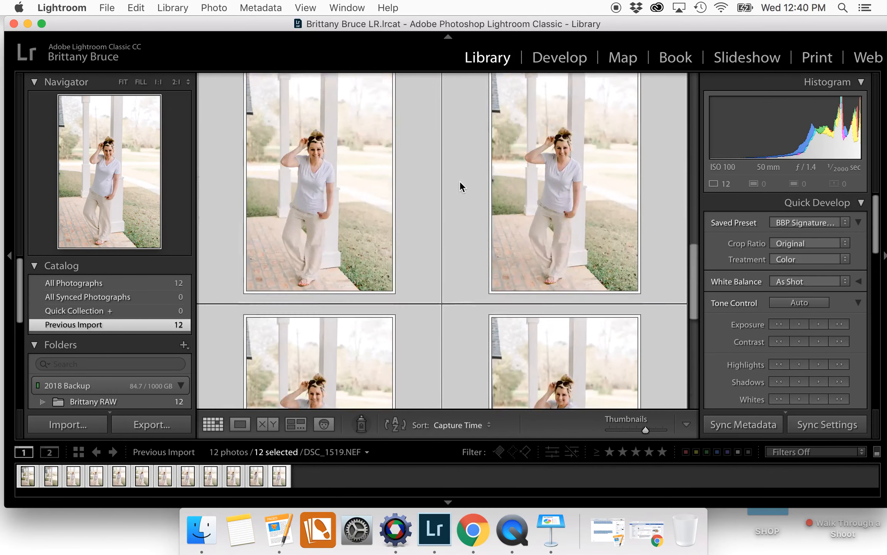
scroll(459, 181, up, 3)
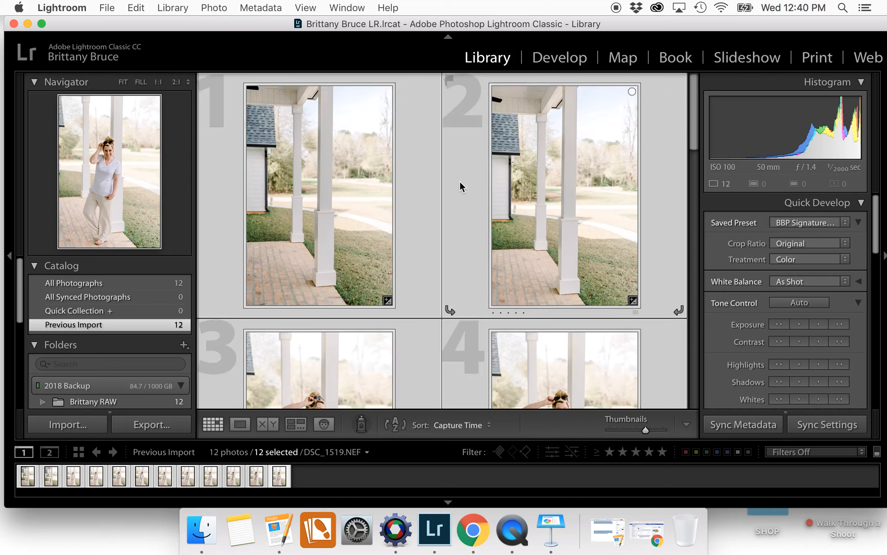
scroll(460, 181, down, 8)
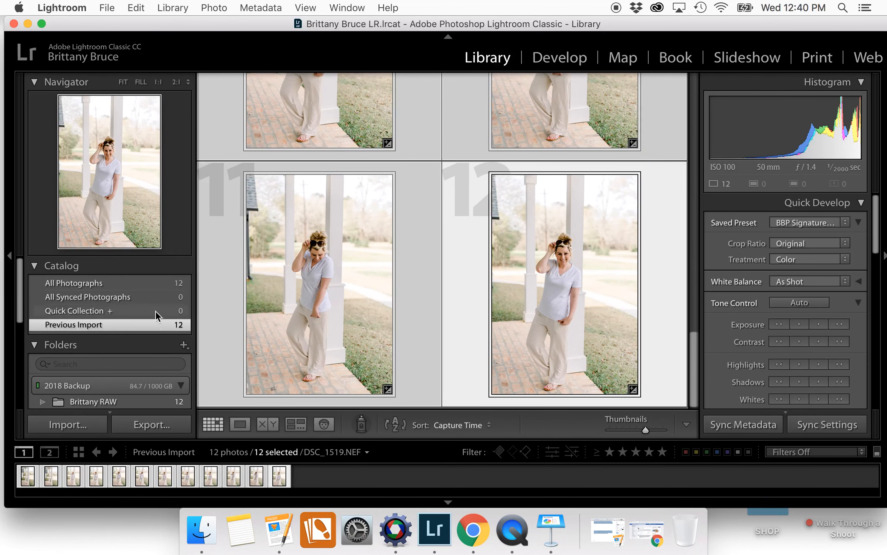
click(138, 7)
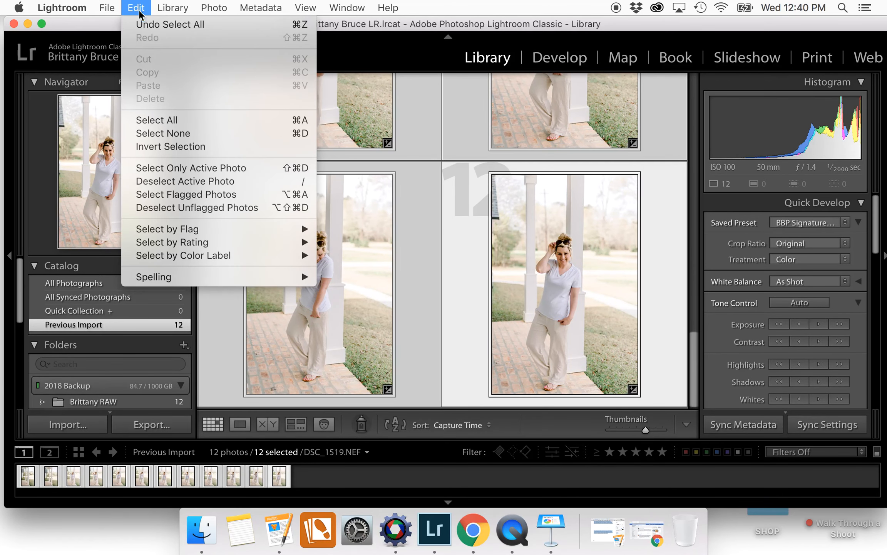
click(173, 122)
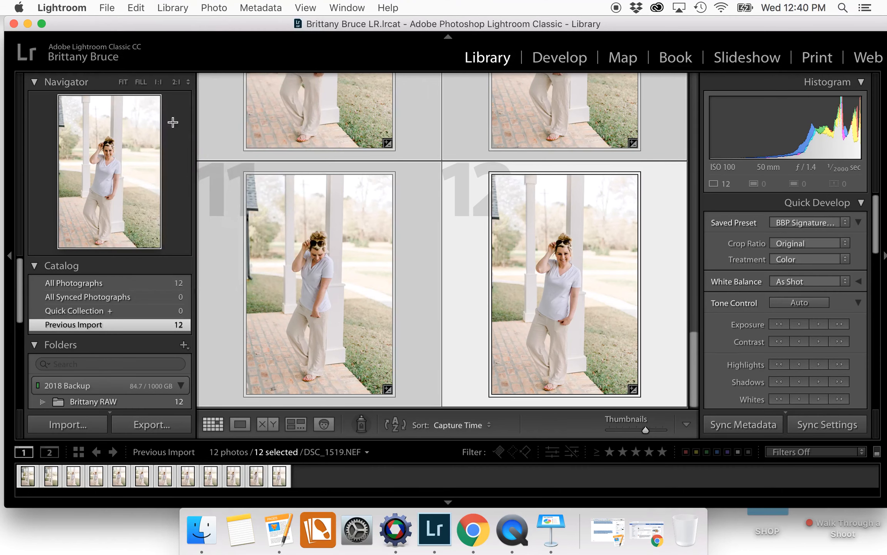
click(150, 424)
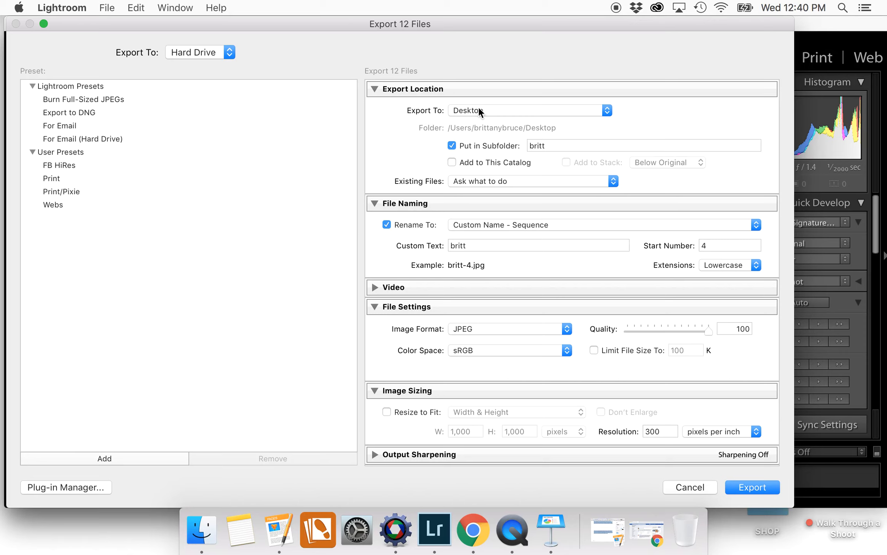
click(562, 146)
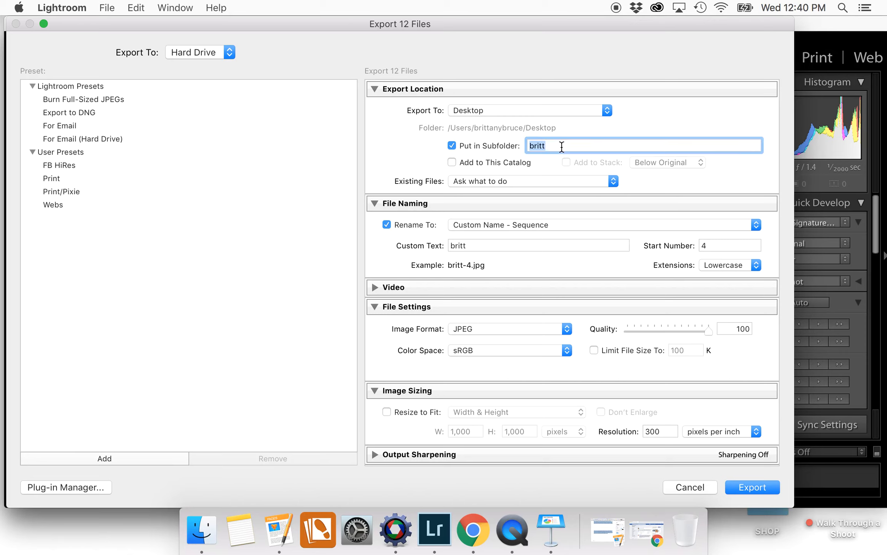
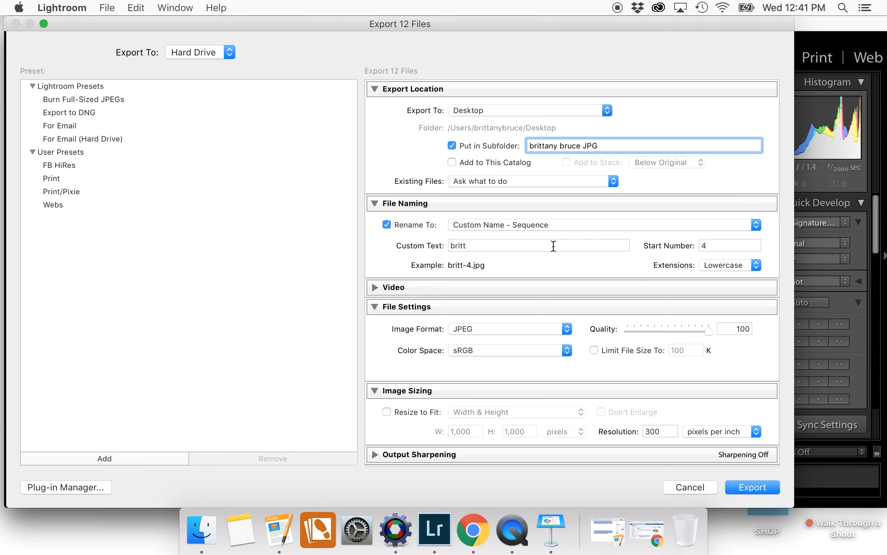
click(563, 227)
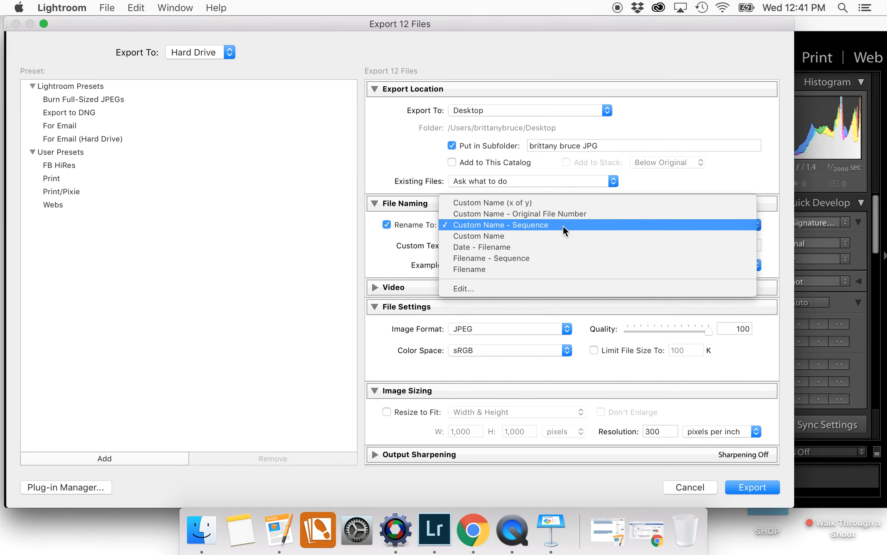
click(563, 234)
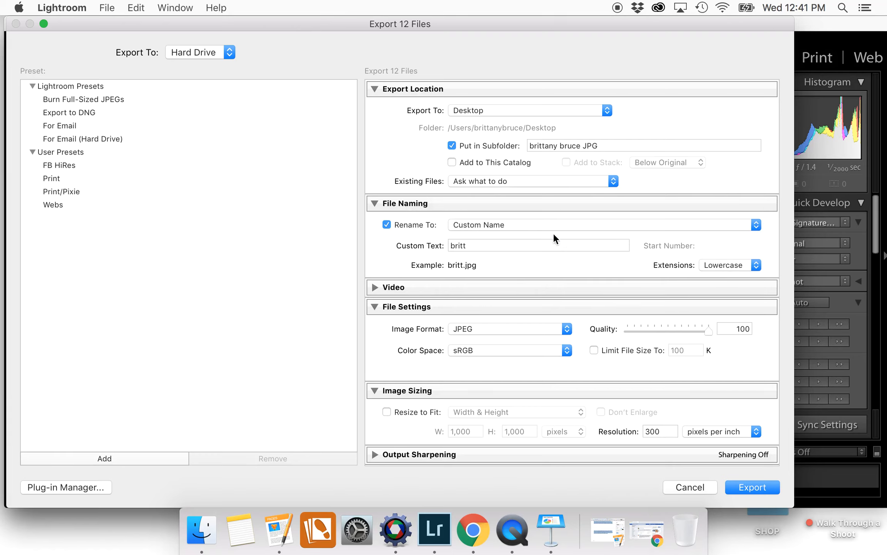
click(481, 247)
click(482, 247)
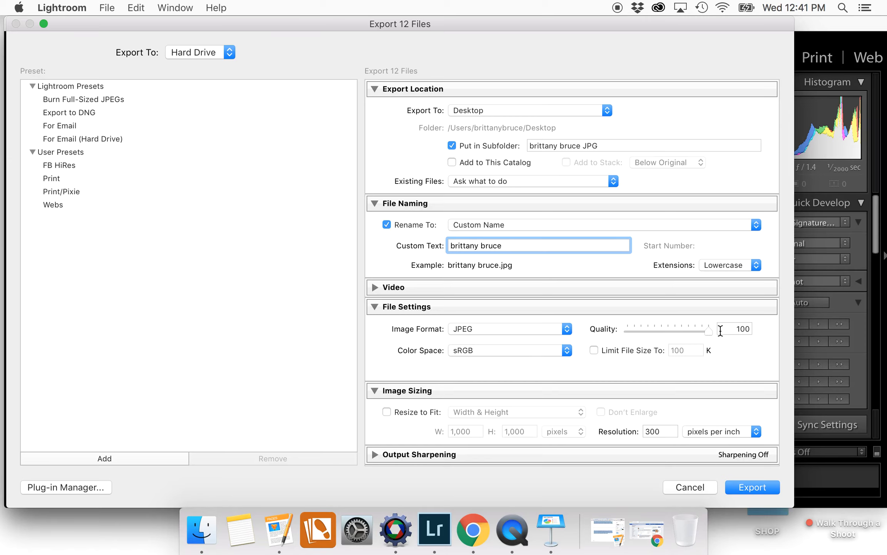
scroll(709, 338, down, 3)
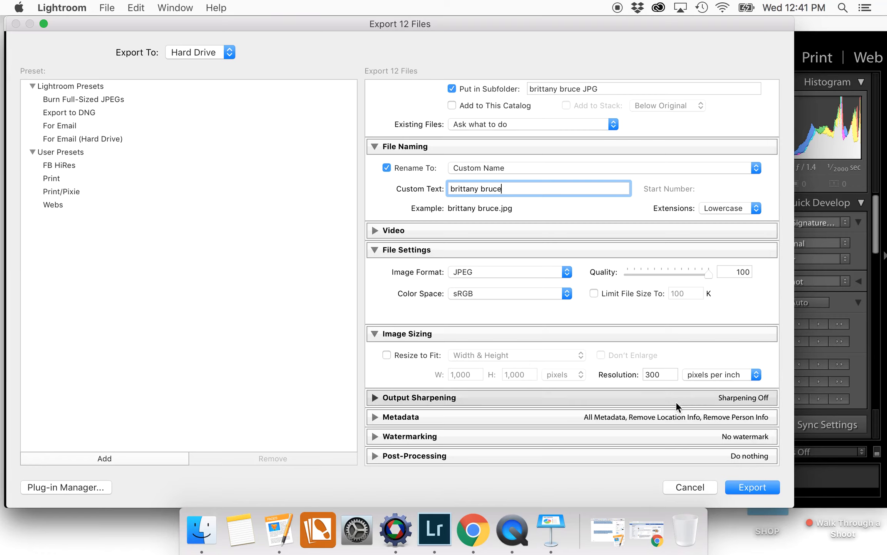
Check the Output Sharpening, Metadata and Watermarking sections, then start exporting the 12 JPEGs
click(396, 395)
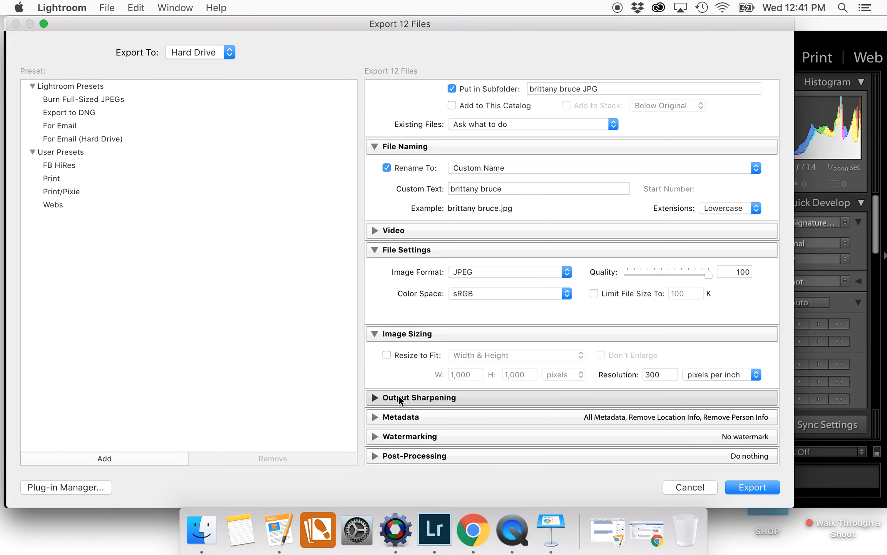
click(374, 397)
click(376, 415)
scroll(376, 414, down, 3)
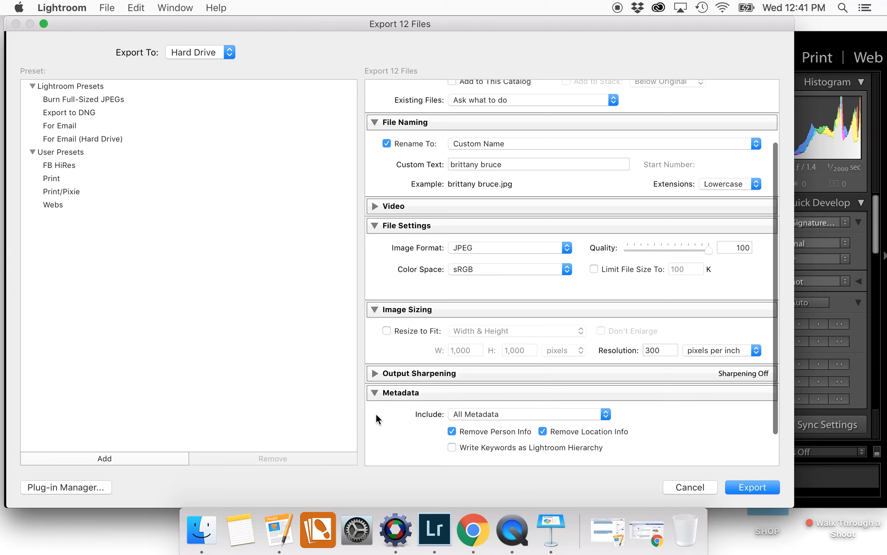
click(374, 351)
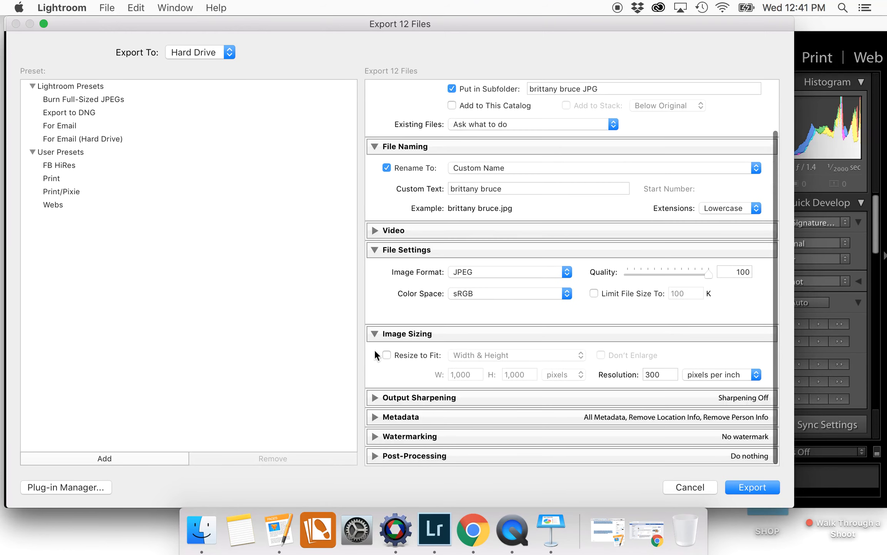
click(376, 435)
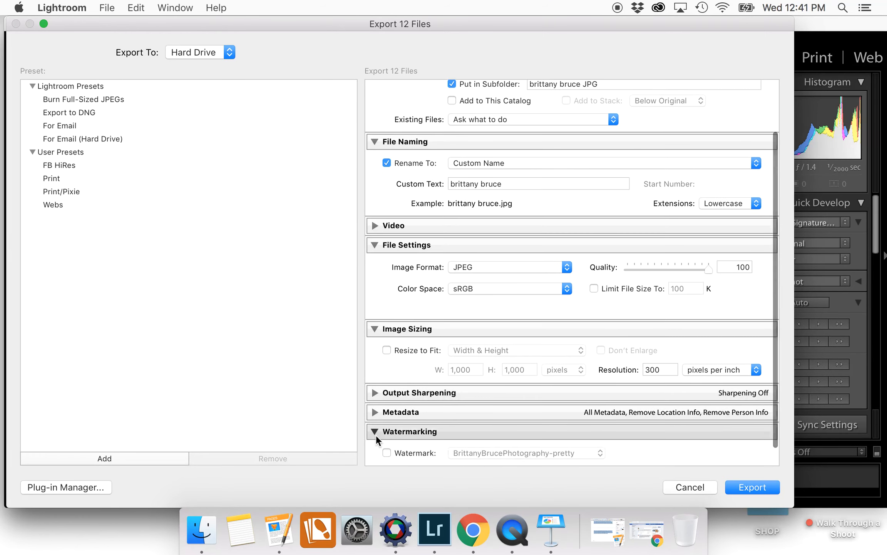
scroll(376, 435, down, 2)
click(377, 414)
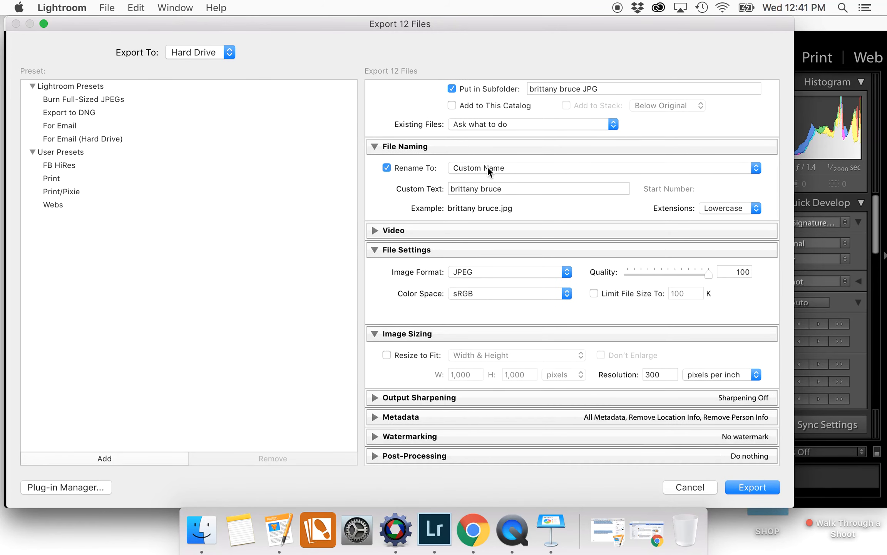
scroll(487, 165, up, 3)
scroll(488, 165, down, 3)
click(753, 488)
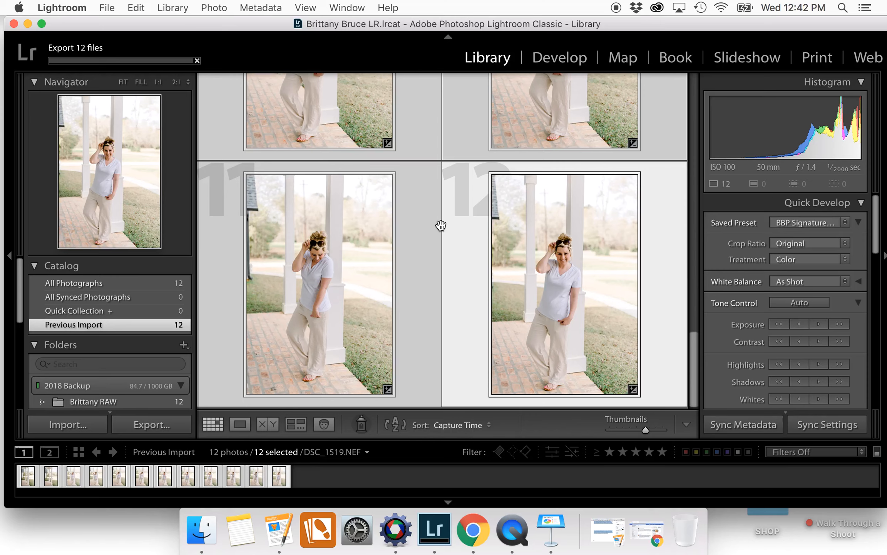
Move the Lightroom window down and right and scroll the photo grid while the export runs
drag(253, 25, 261, 40)
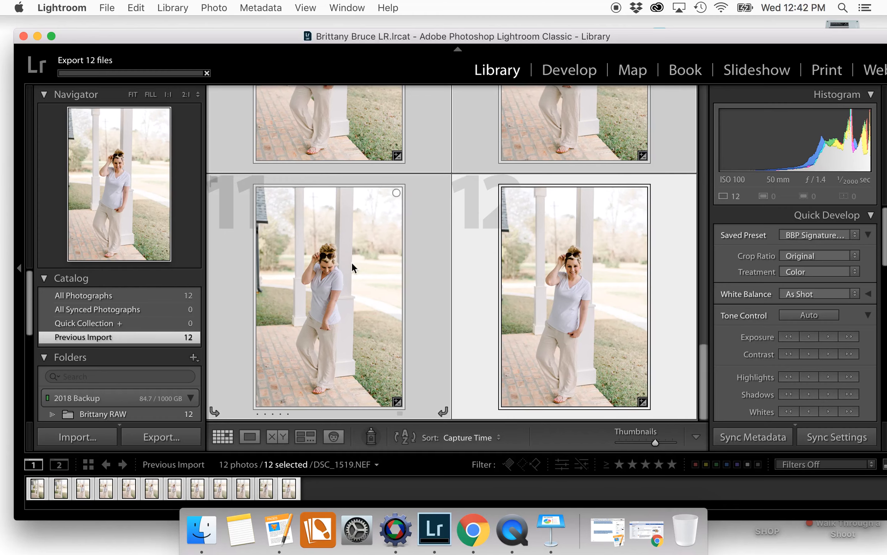
scroll(560, 241, up, 10)
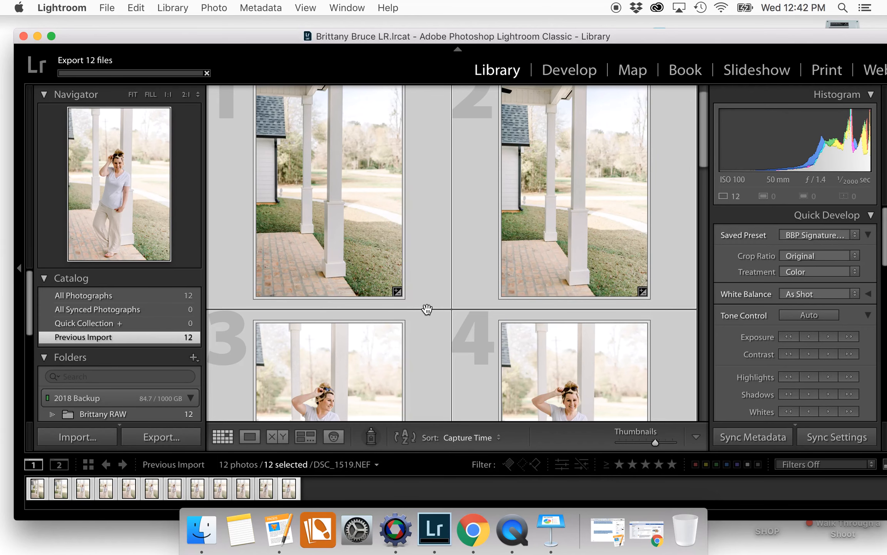
scroll(509, 346, down, 5)
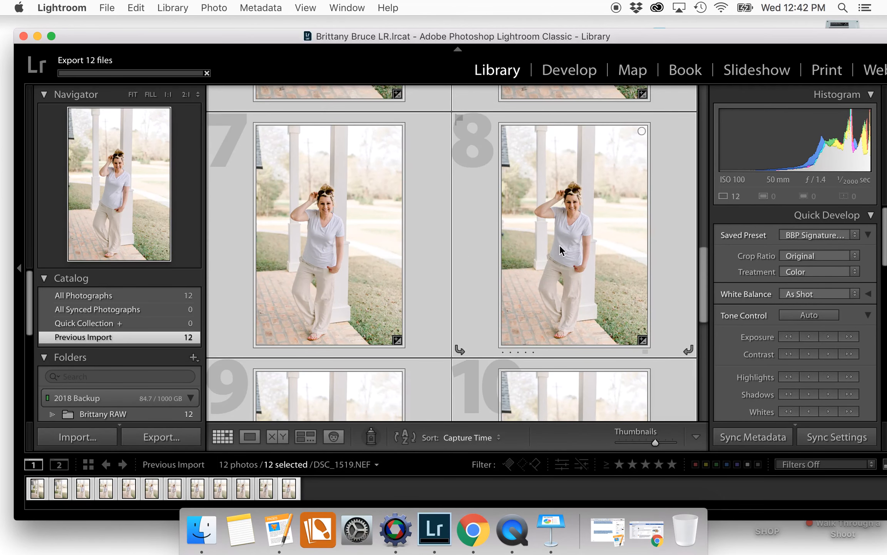
scroll(572, 303, down, 4)
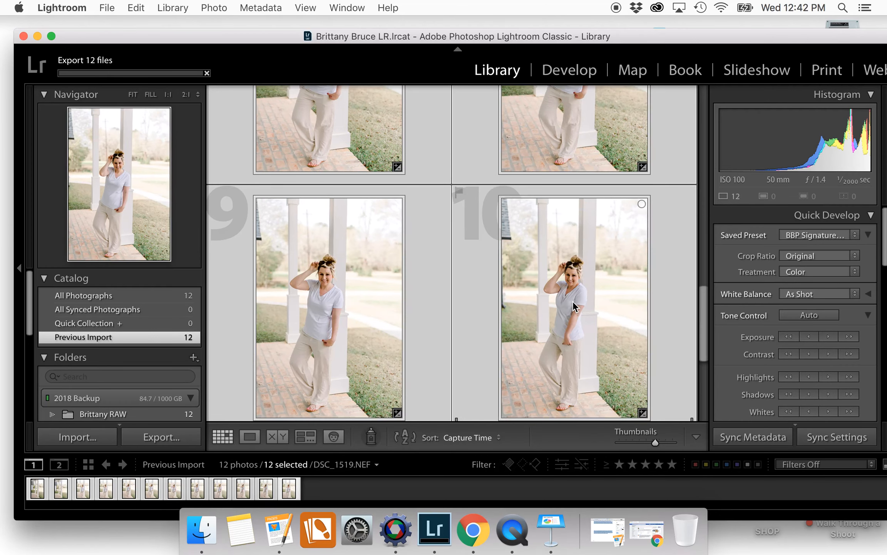
scroll(572, 301, down, 4)
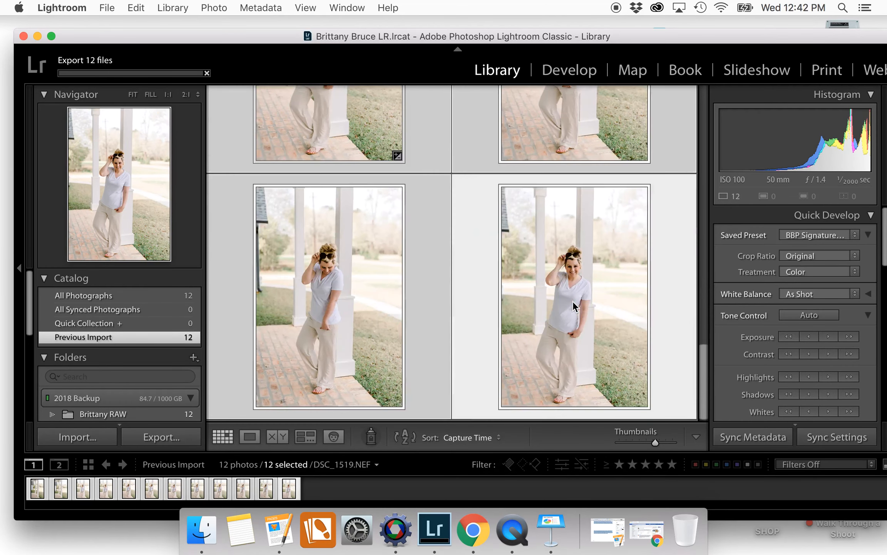
scroll(550, 244, up, 8)
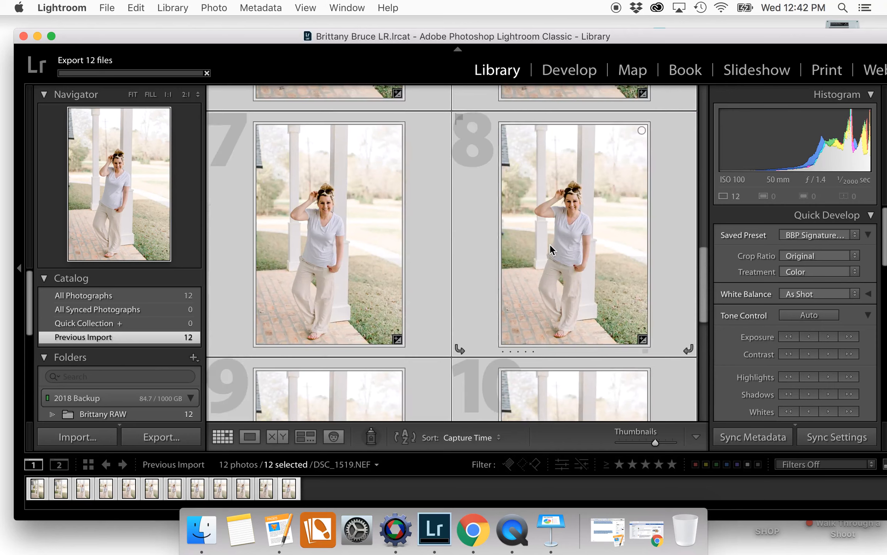
scroll(549, 244, up, 10)
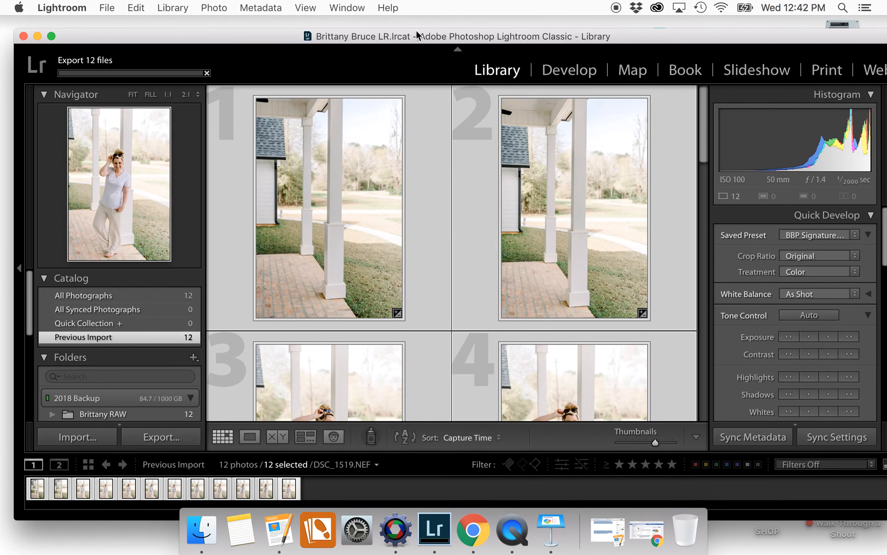
Narrow the Lightroom window to one photo column and shrink it to reveal the desktop
drag(704, 35, 681, 36)
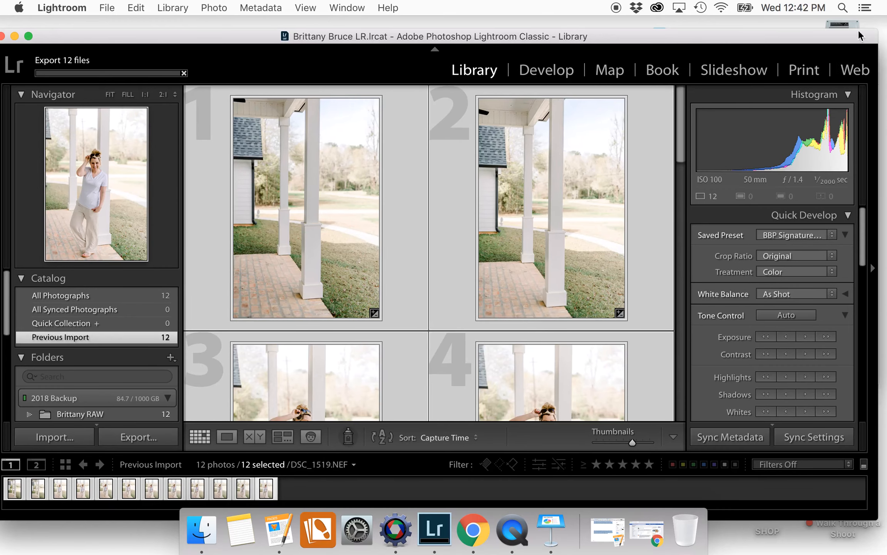
drag(875, 30, 784, 33)
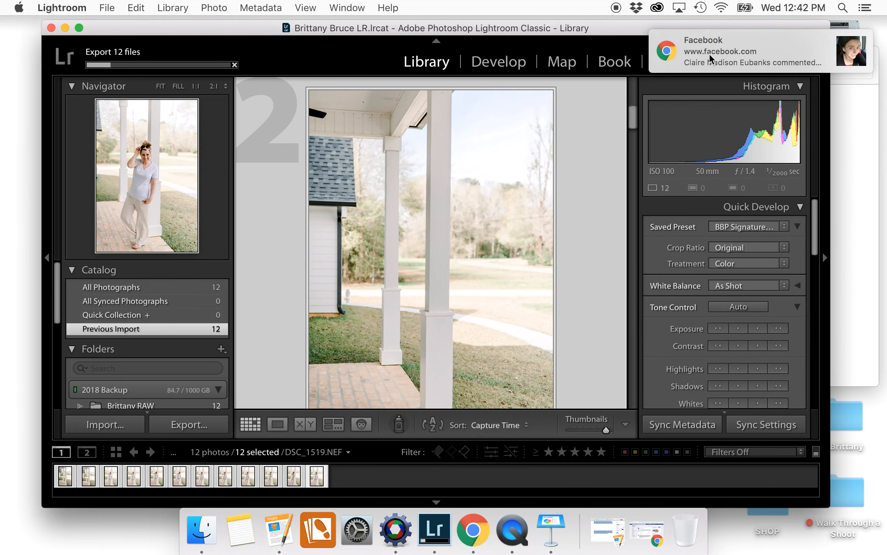
drag(721, 31, 712, 32)
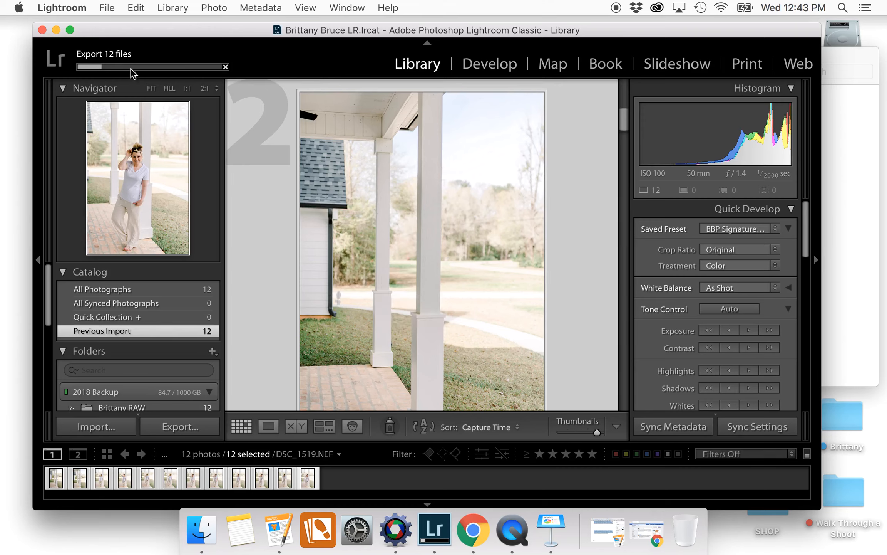
scroll(440, 287, down, 15)
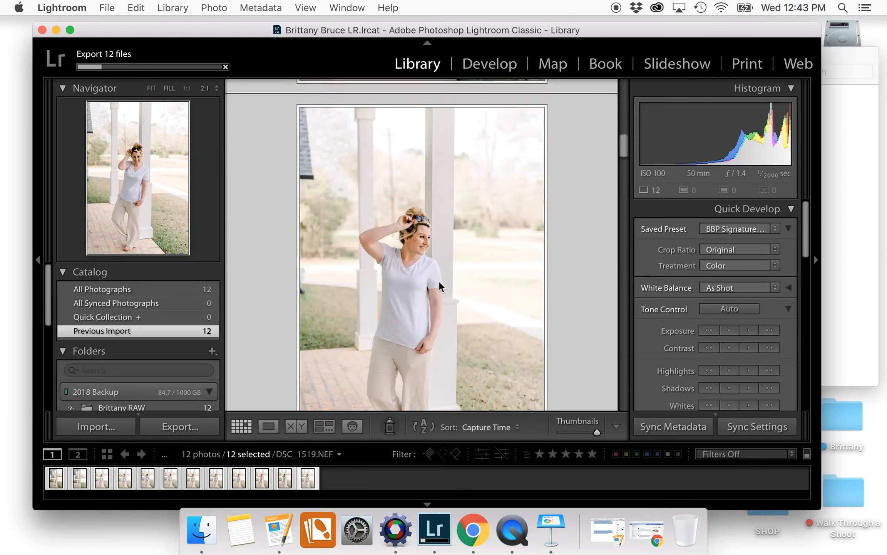
scroll(440, 287, up, 10)
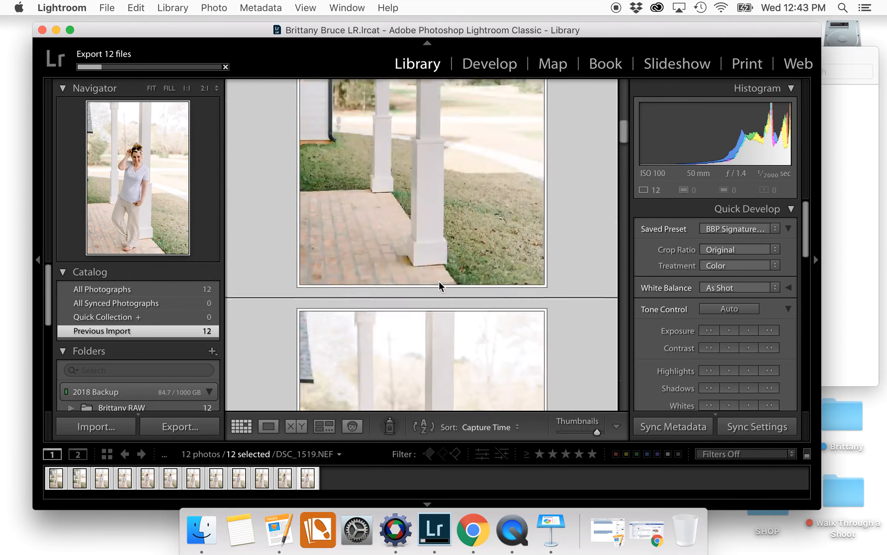
scroll(440, 287, down, 5)
scroll(440, 287, down, 10)
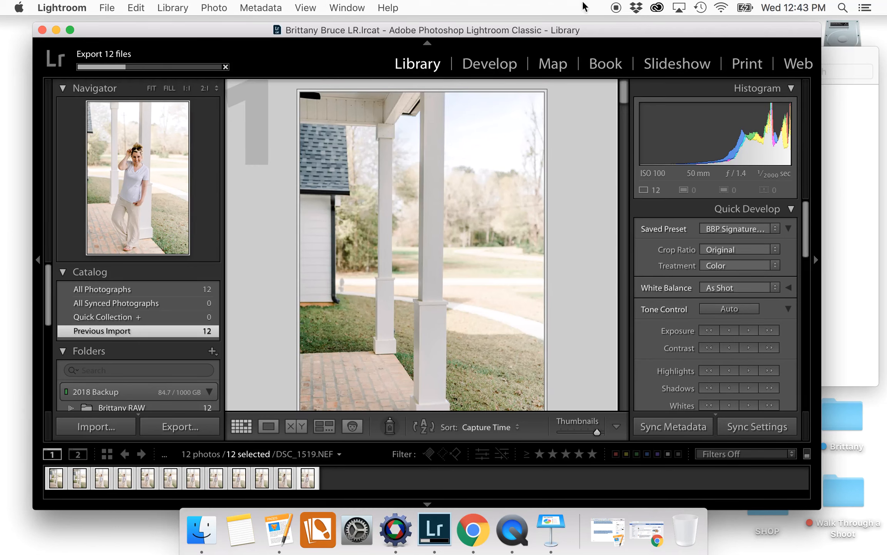
drag(820, 30, 591, 121)
Close the client folder window and shift Lightroom aside to show the new JPG export folder
click(744, 156)
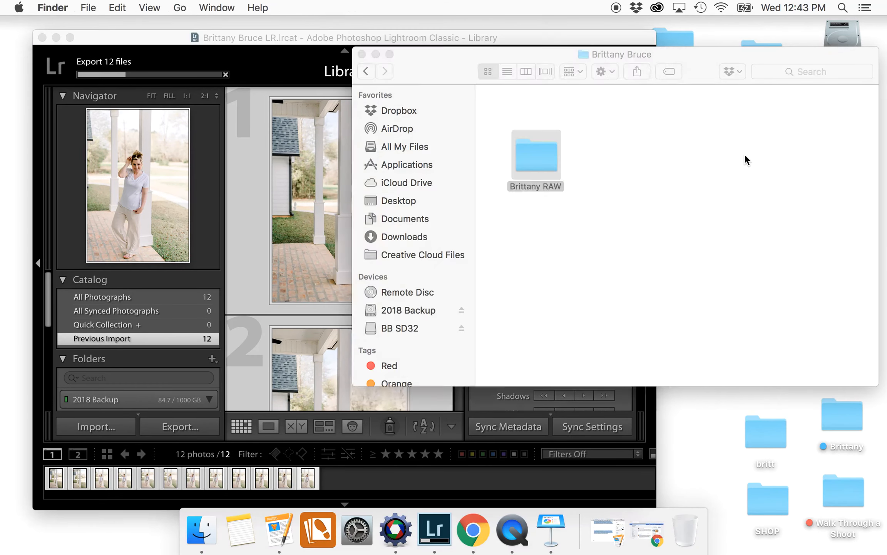
click(362, 55)
drag(324, 43, 252, 47)
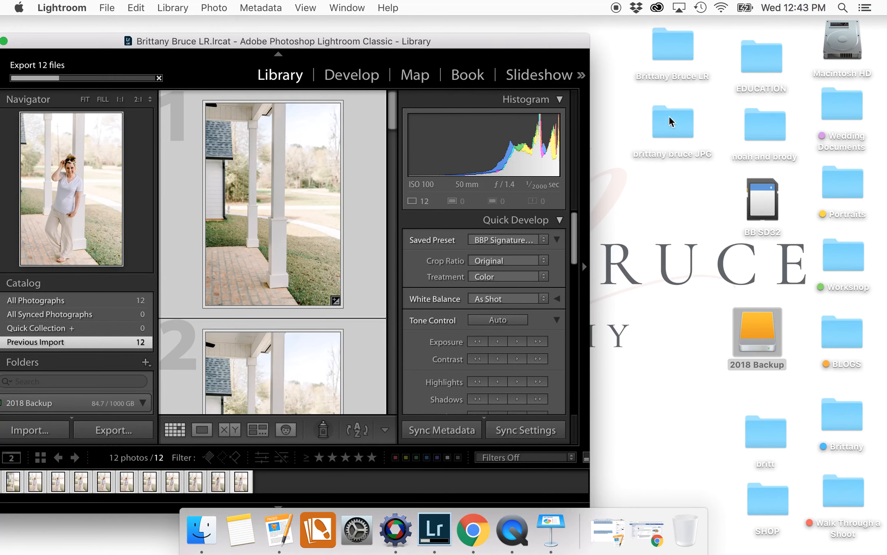
Bring the Lightroom library window fully onto the screen
scroll(297, 221, down, 10)
scroll(297, 222, up, 10)
drag(293, 41, 406, 43)
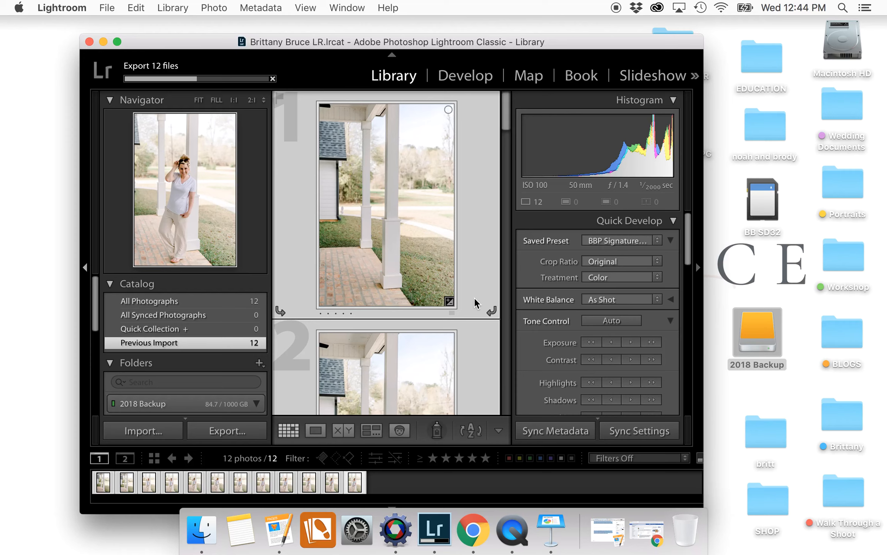
Select the 2018 Backup drive icon on the desktop
scroll(476, 304, down, 10)
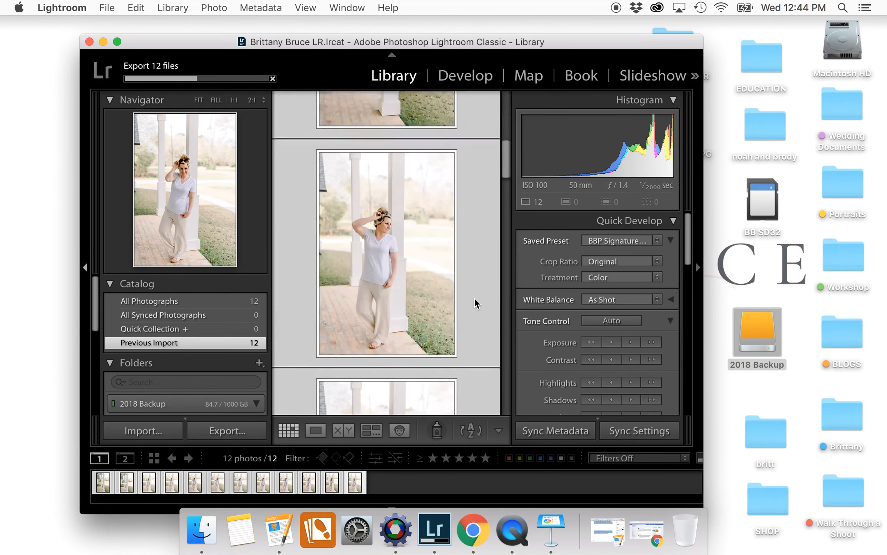
scroll(477, 303, down, 8)
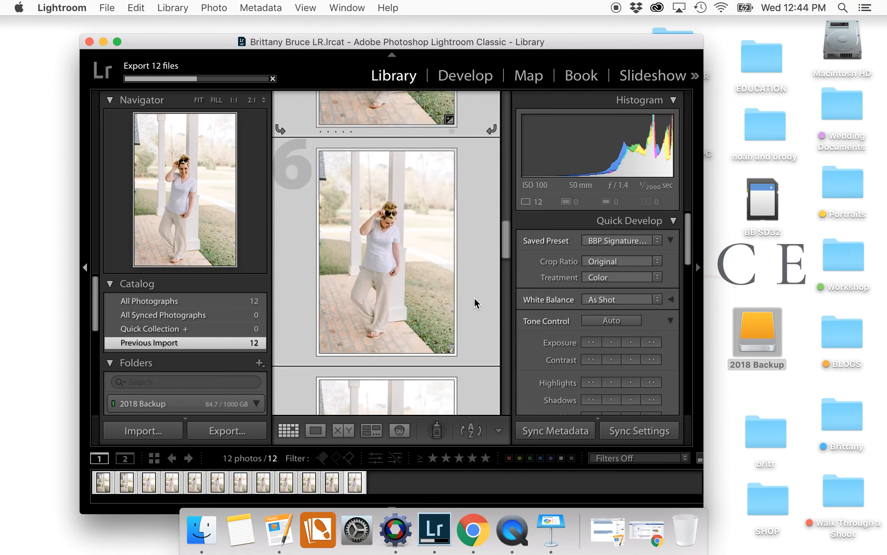
scroll(476, 303, up, 15)
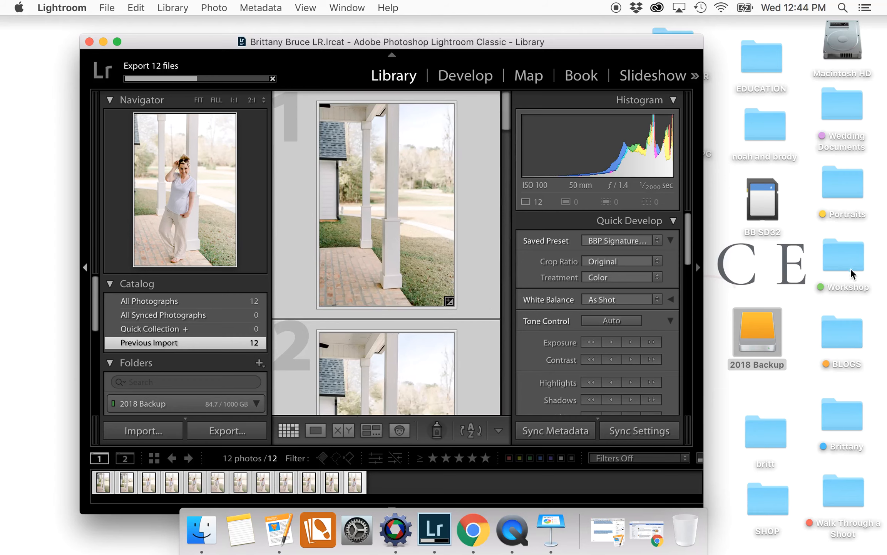
click(768, 323)
Open the 2018 Backup drive and its client folder, which holds only the RAW folder
double_click(769, 323)
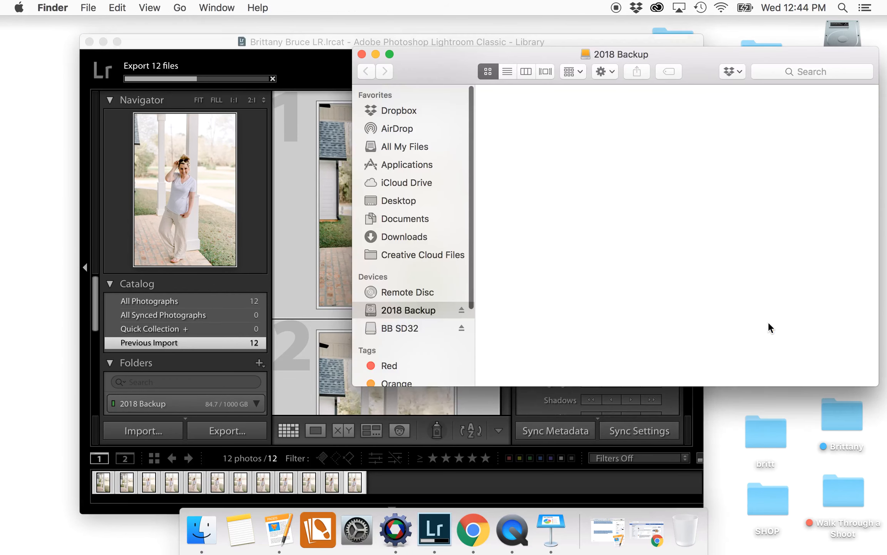
drag(722, 57, 525, 56)
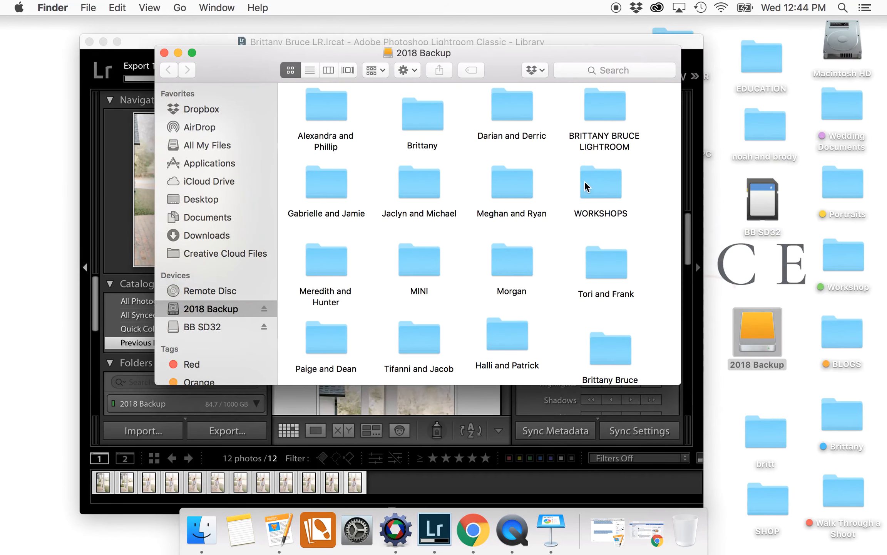
double_click(609, 349)
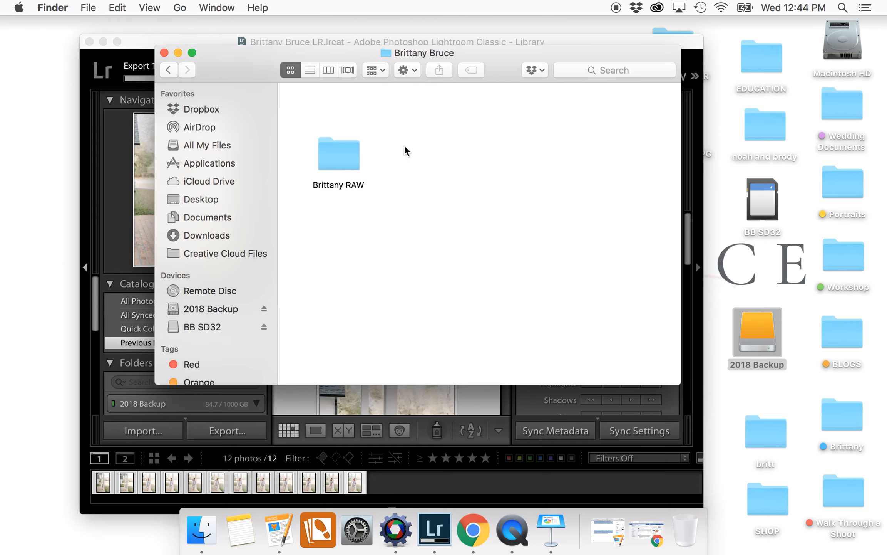
drag(366, 55, 341, 121)
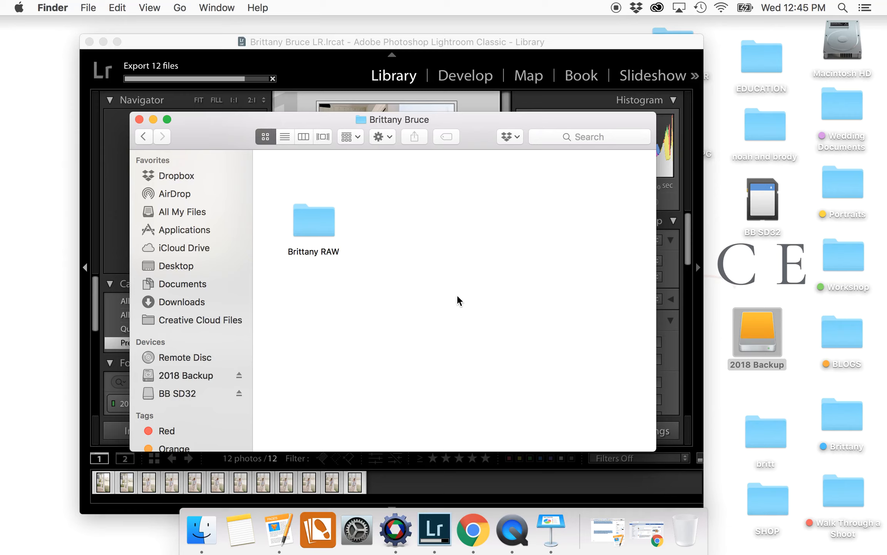
Look inside the LIGHTROOM catalog folder on 2018 Backup, then close the backup window
drag(243, 135, 208, 138)
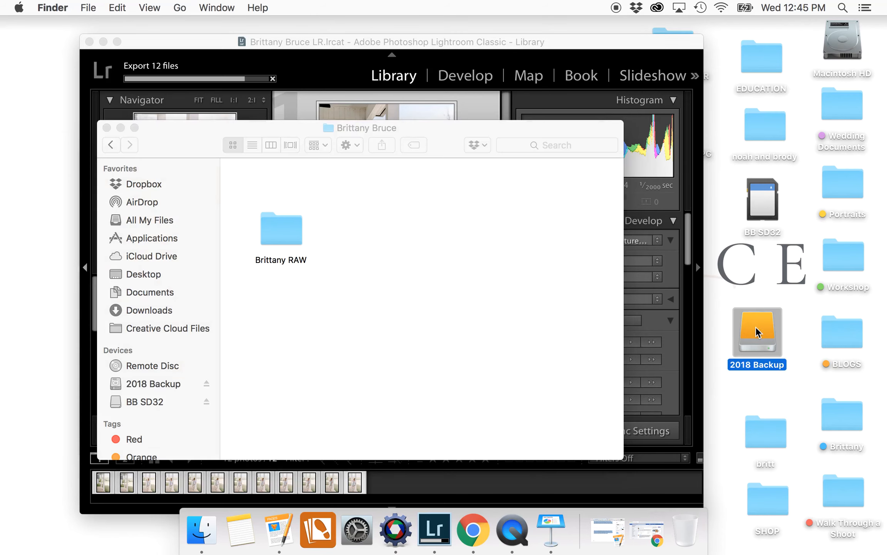
click(119, 145)
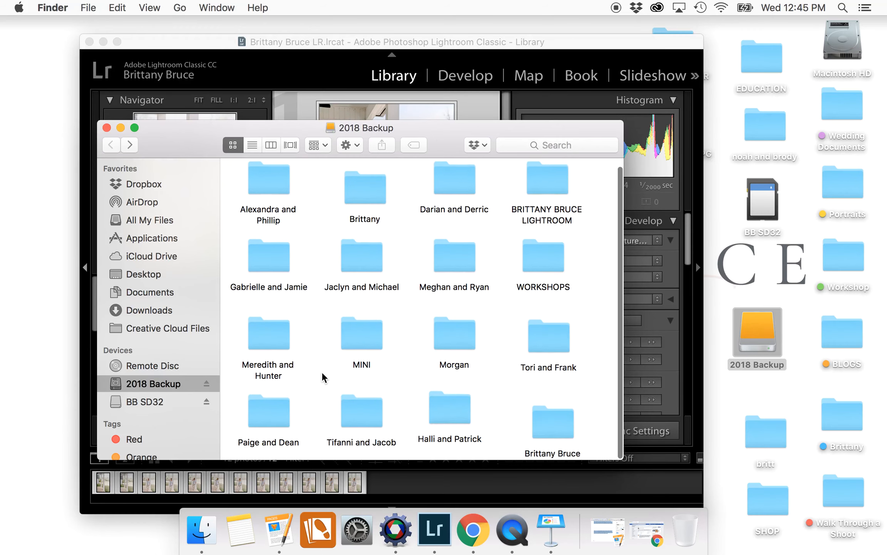
double_click(551, 189)
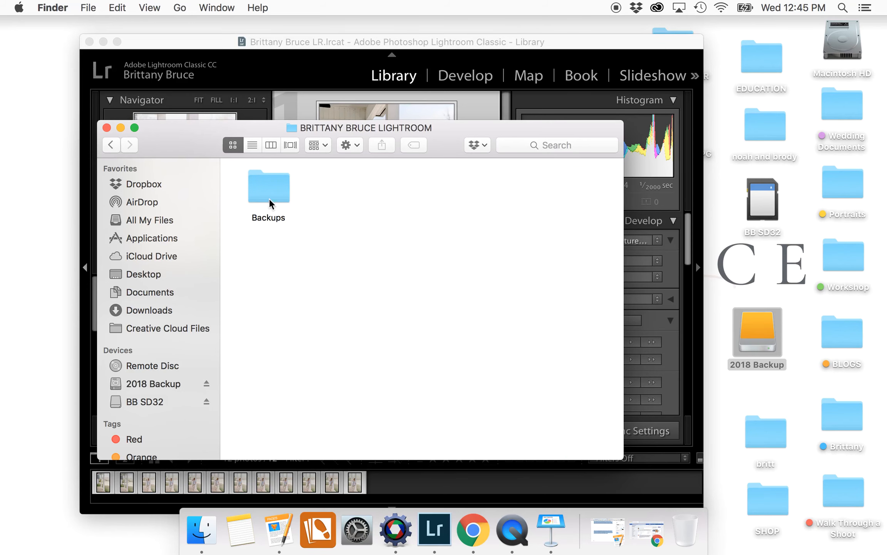
click(113, 148)
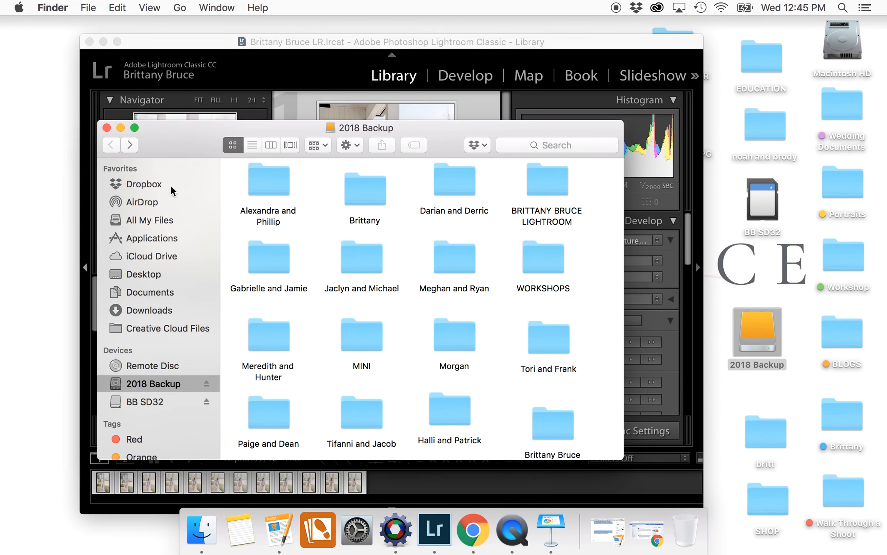
click(107, 128)
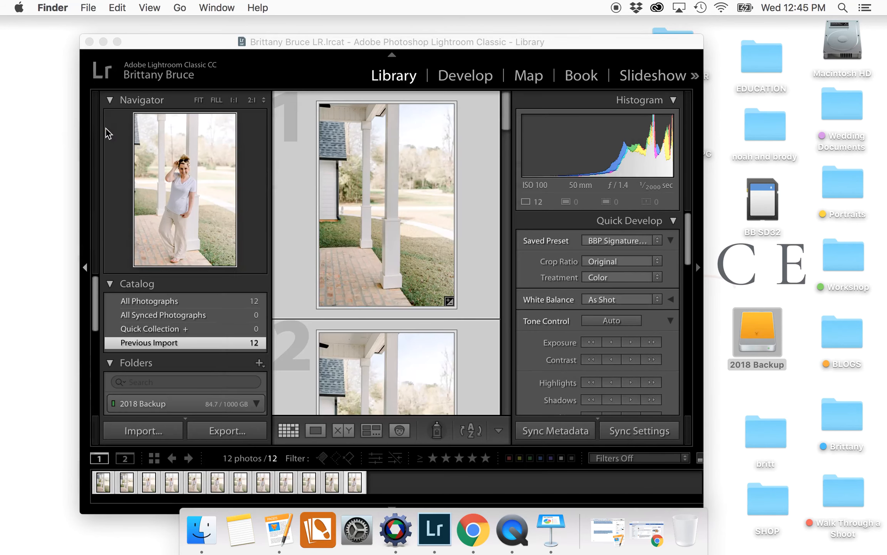
Close the catalog window and check the desktop JPG folder holds the 12 exported JPEGs
click(89, 42)
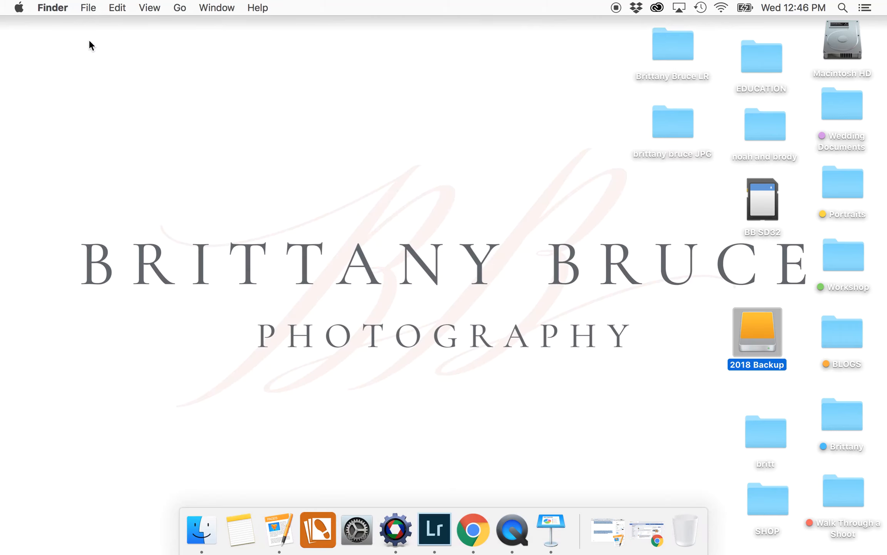
double_click(670, 127)
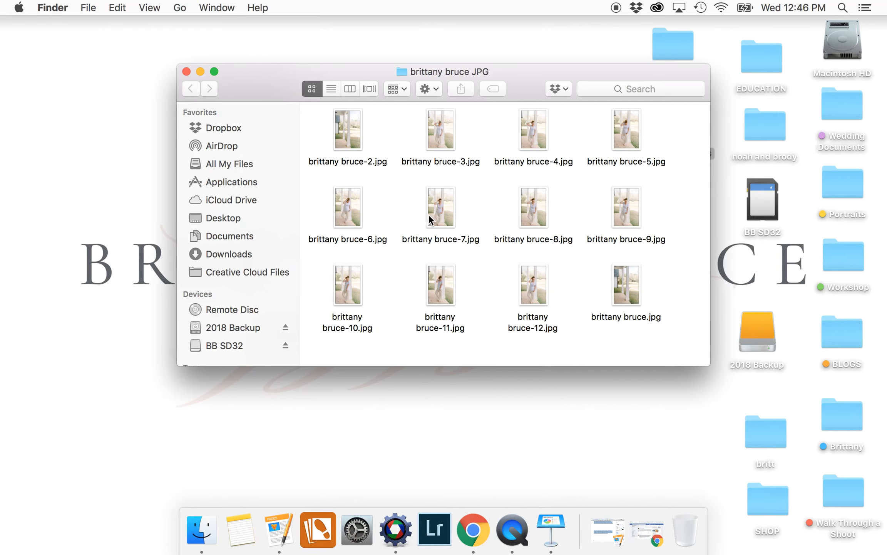
click(186, 72)
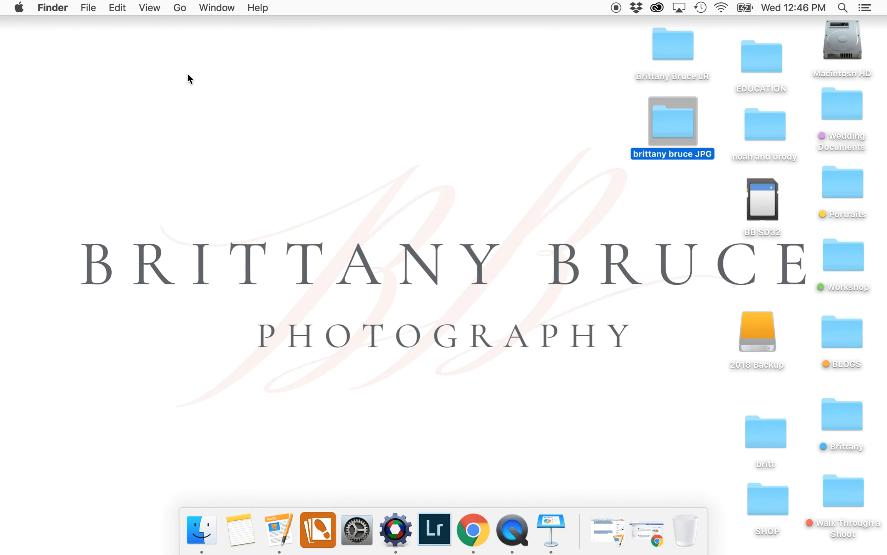
double_click(678, 137)
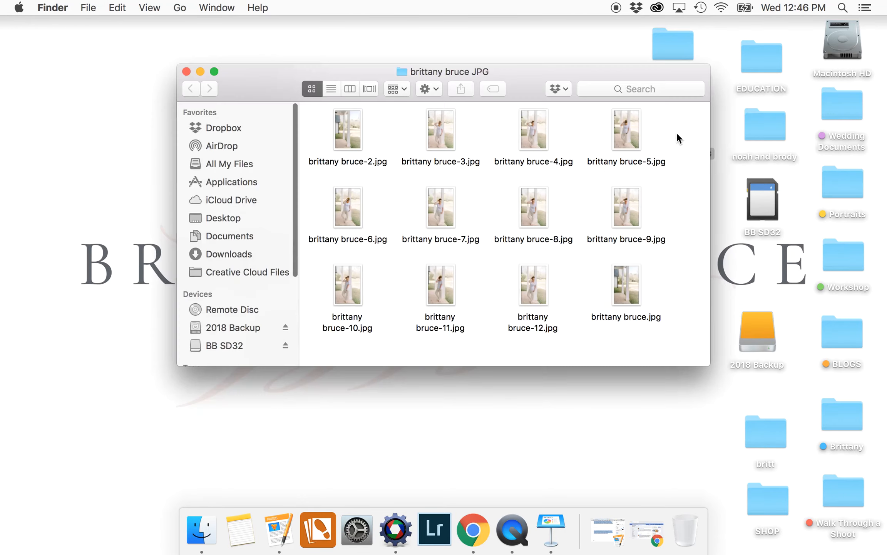
click(187, 72)
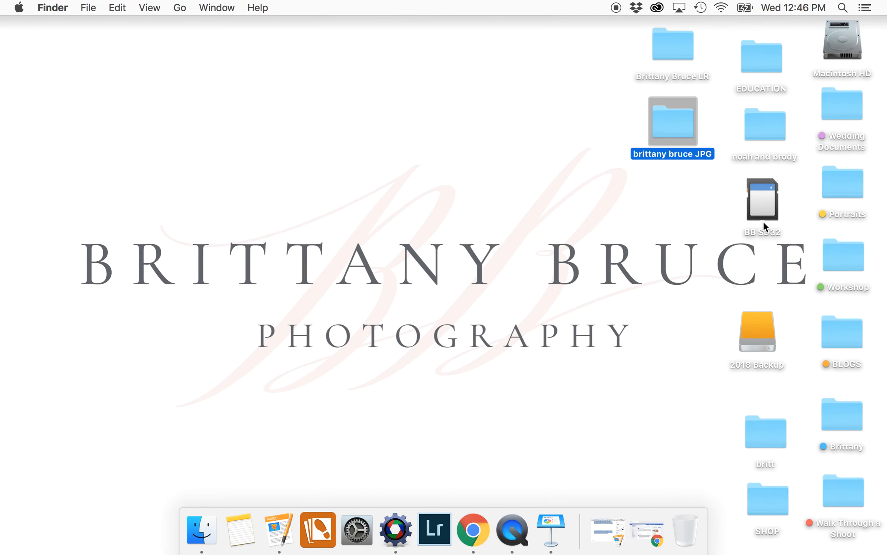
Reopen the 2018 Backup drive to list its client folders
double_click(757, 342)
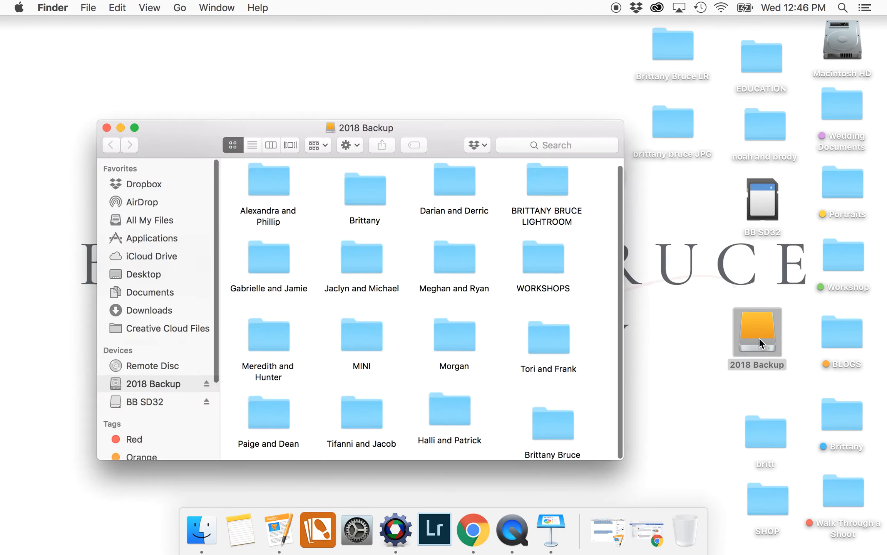
scroll(552, 349, down, 1)
scroll(551, 348, up, 1)
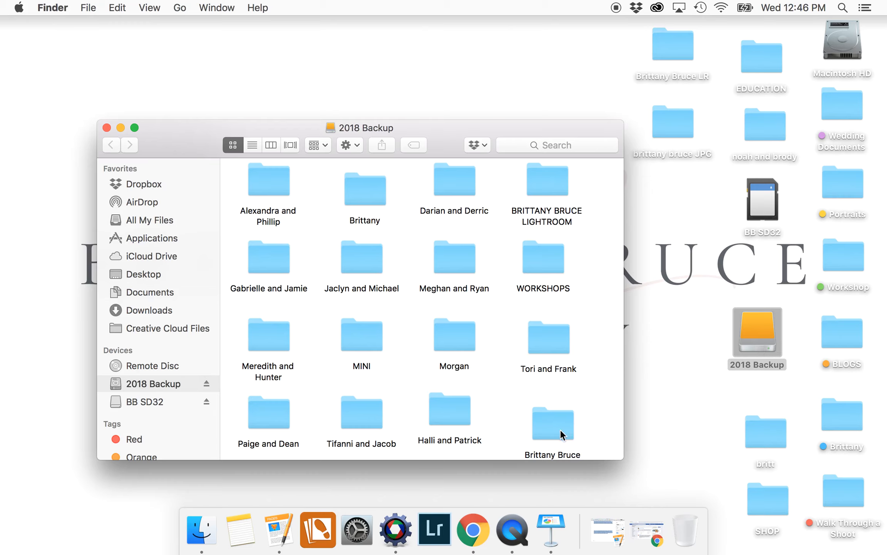
Open the client folder on 2018 Backup and copy the JPG folder into it, verifying twelve images
drag(540, 422, 526, 412)
click(563, 417)
double_click(547, 420)
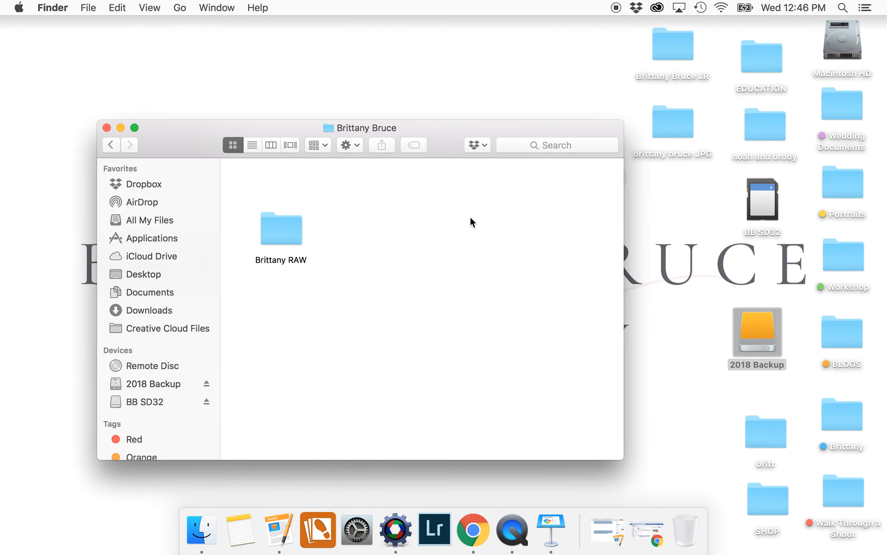
double_click(281, 231)
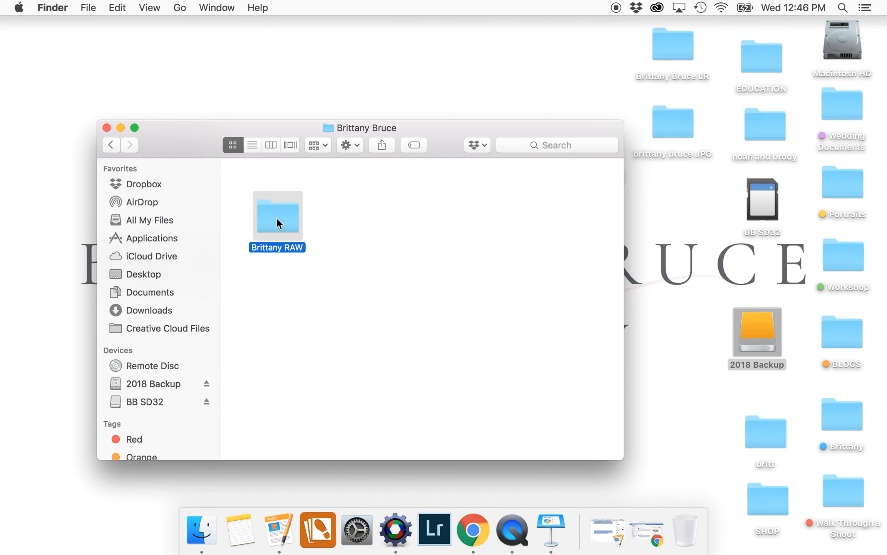
click(111, 144)
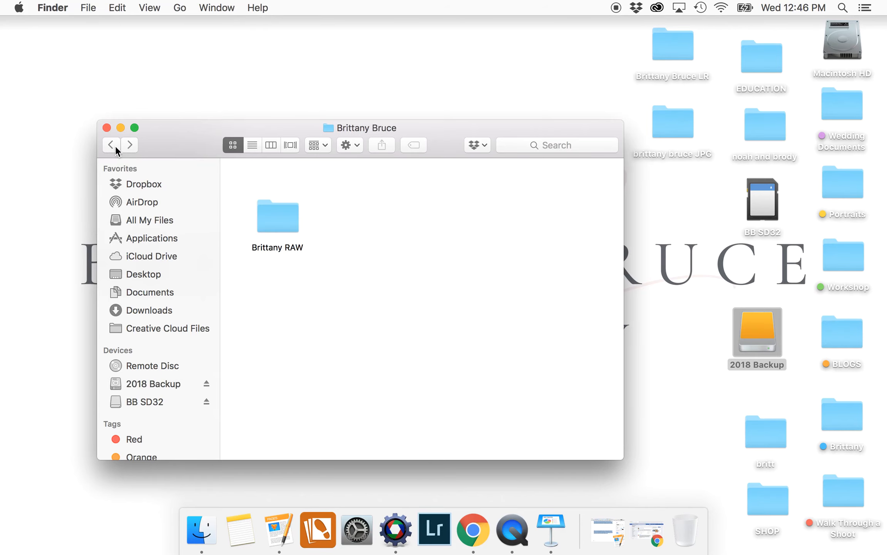
drag(684, 119, 385, 211)
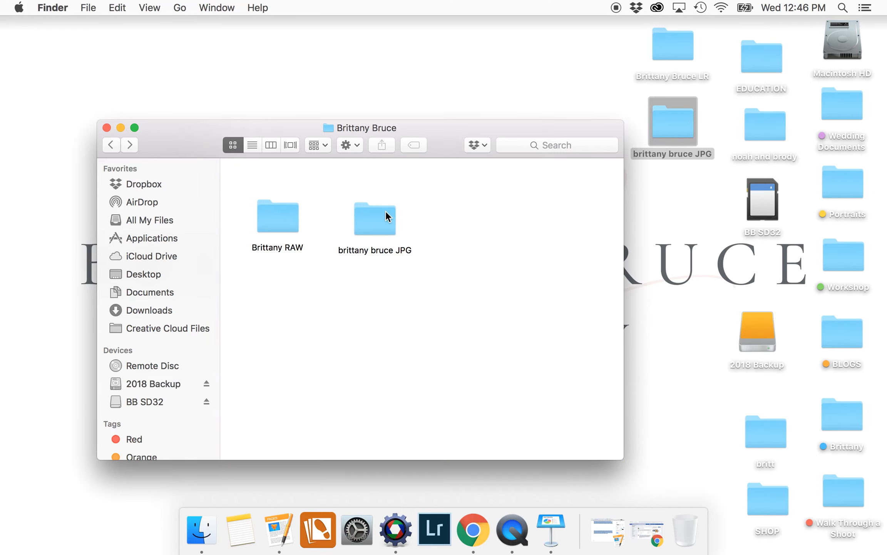
double_click(381, 215)
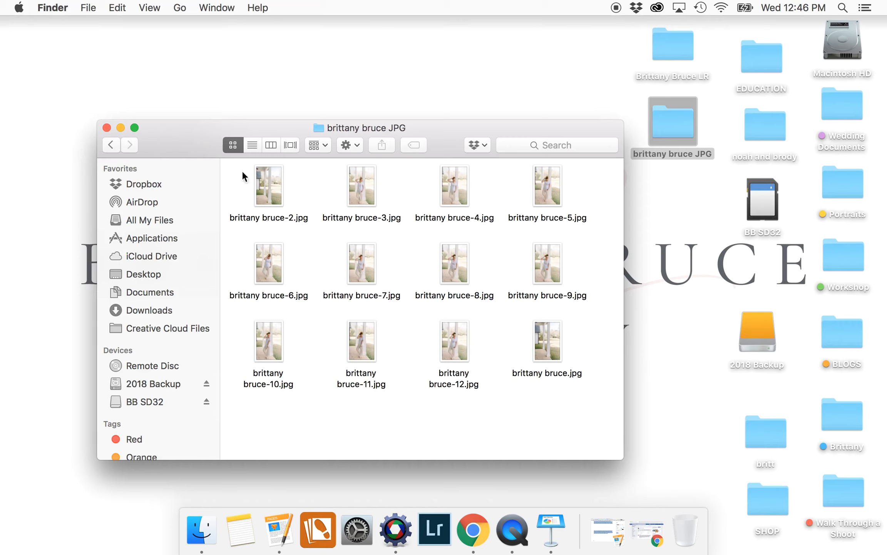
click(111, 145)
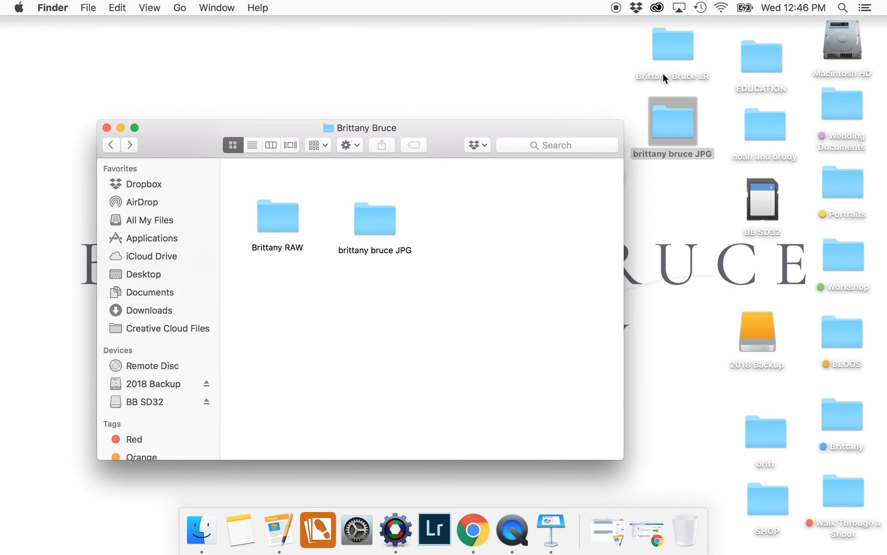
Copy the desktop LR catalog folder into the backup client folder, then close the window
click(621, 57)
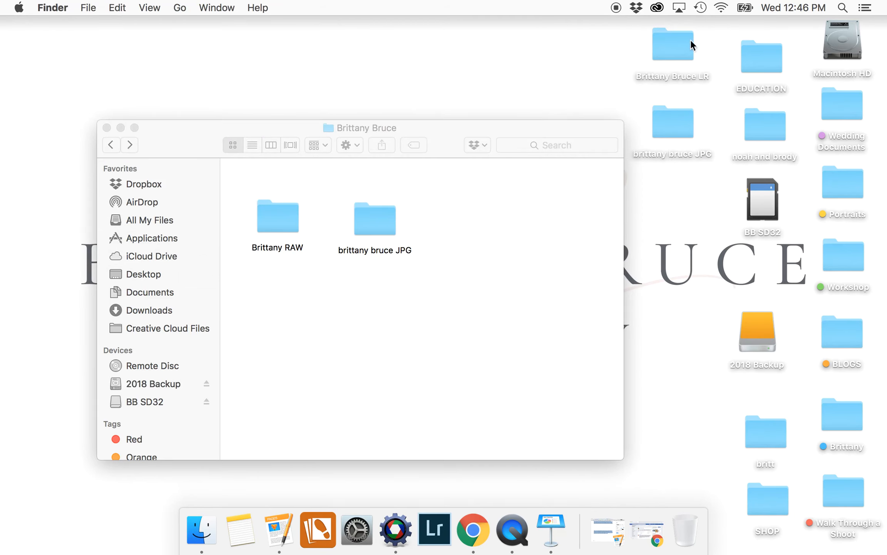
double_click(667, 43)
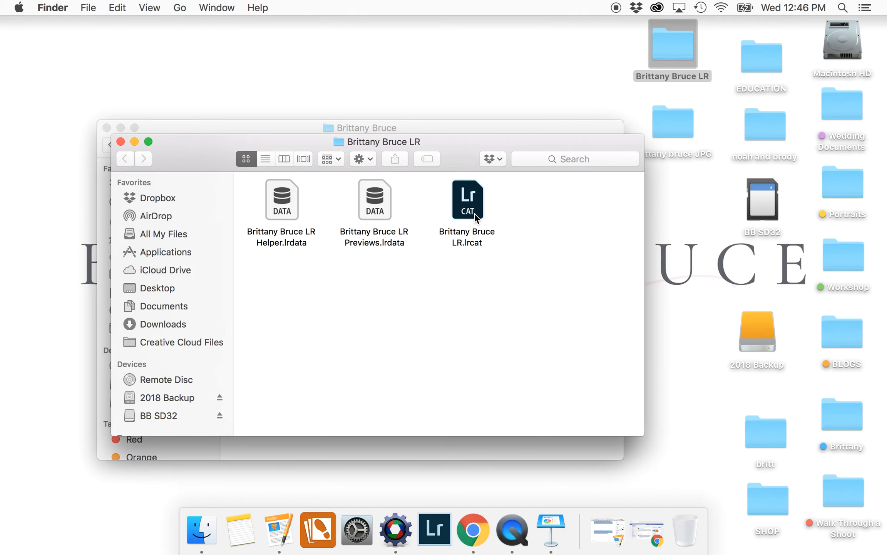
click(123, 141)
drag(675, 55, 475, 217)
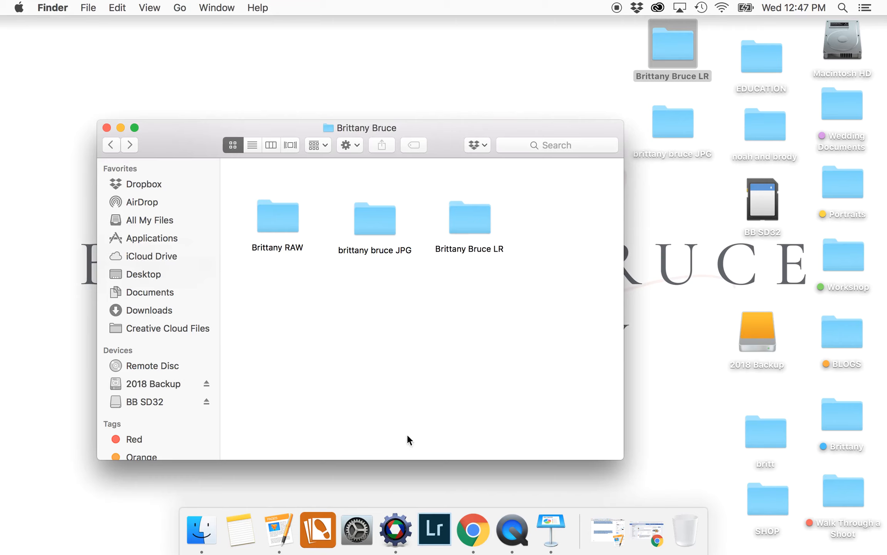
click(105, 128)
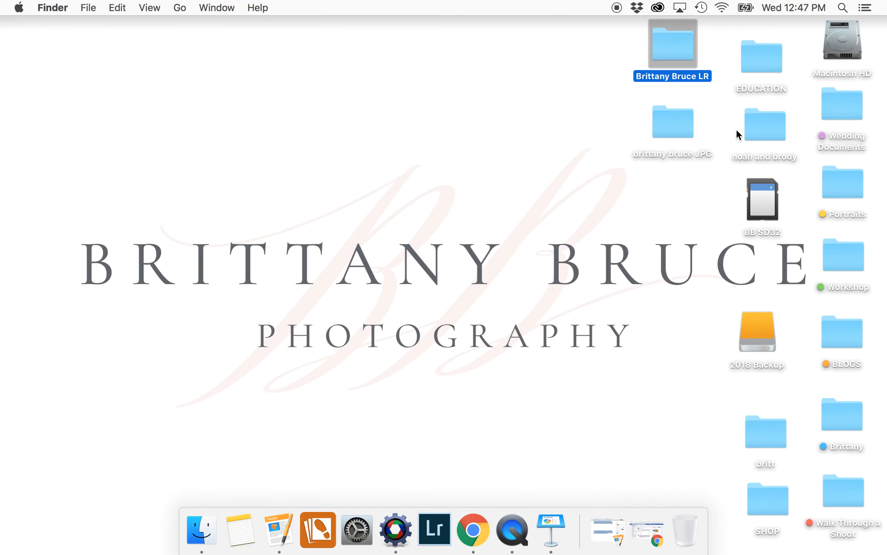
Trash the desktop JPG and LR folders, empty the Trash, and reopen 2018 Backup
click(598, 100)
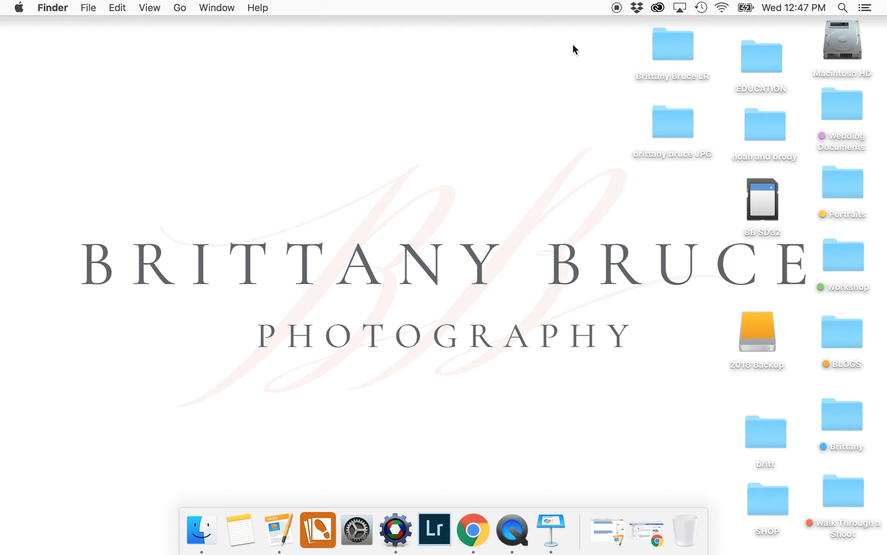
drag(651, 43, 681, 545)
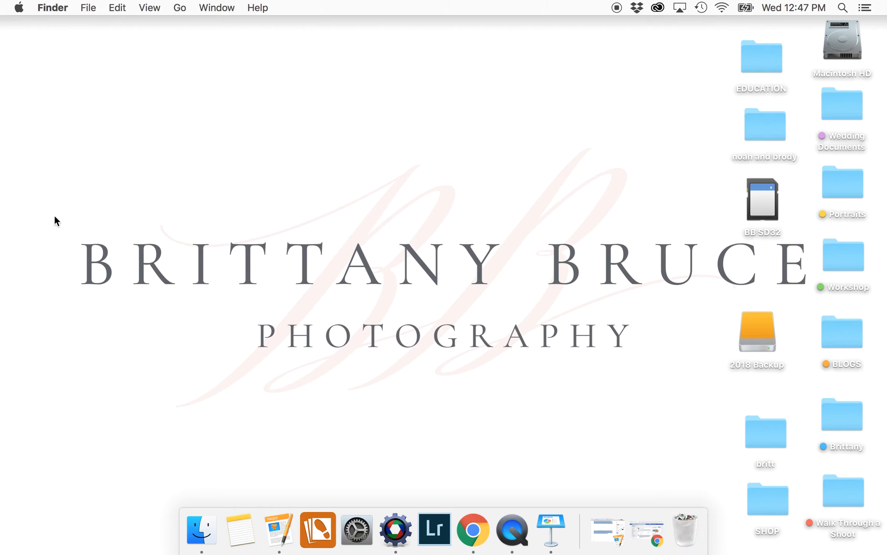
right_click(702, 545)
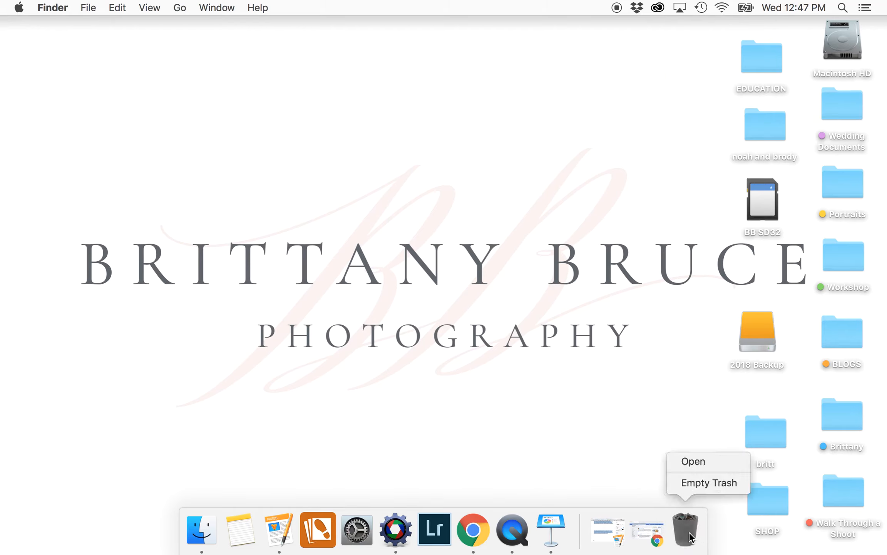
click(691, 482)
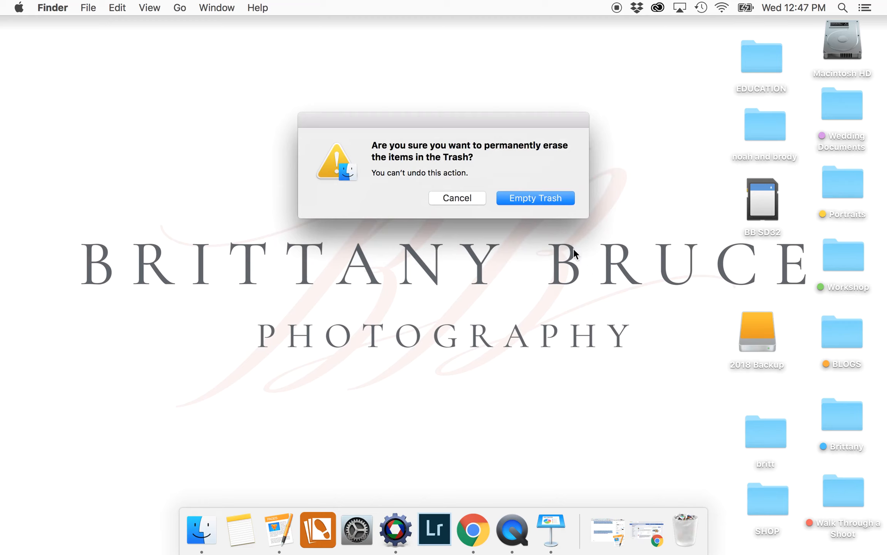
click(551, 201)
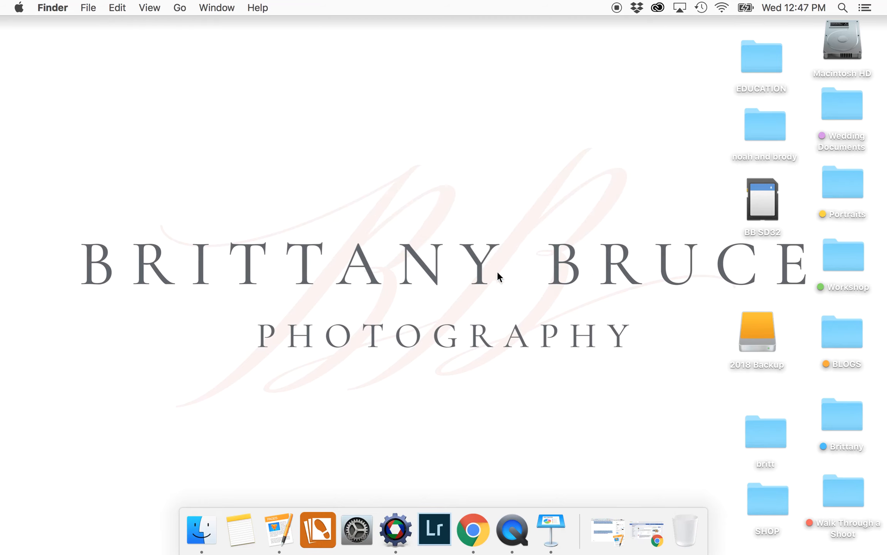
double_click(753, 339)
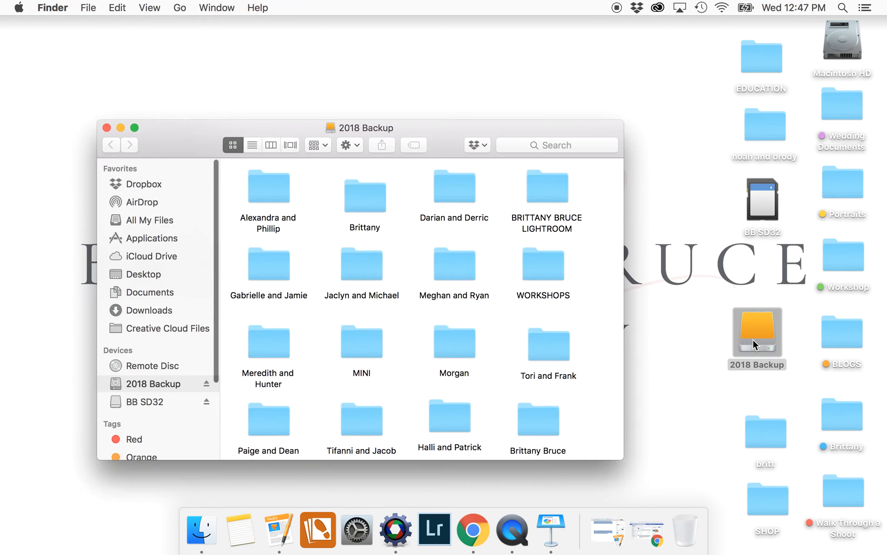
Launch the backed-up .lrcat catalog from the client's LR folder on 2018 Backup
double_click(538, 421)
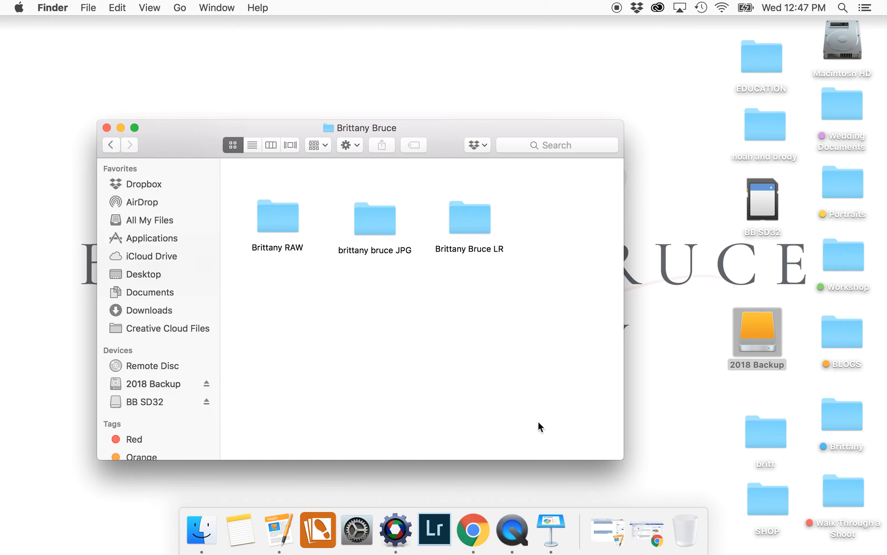
double_click(472, 218)
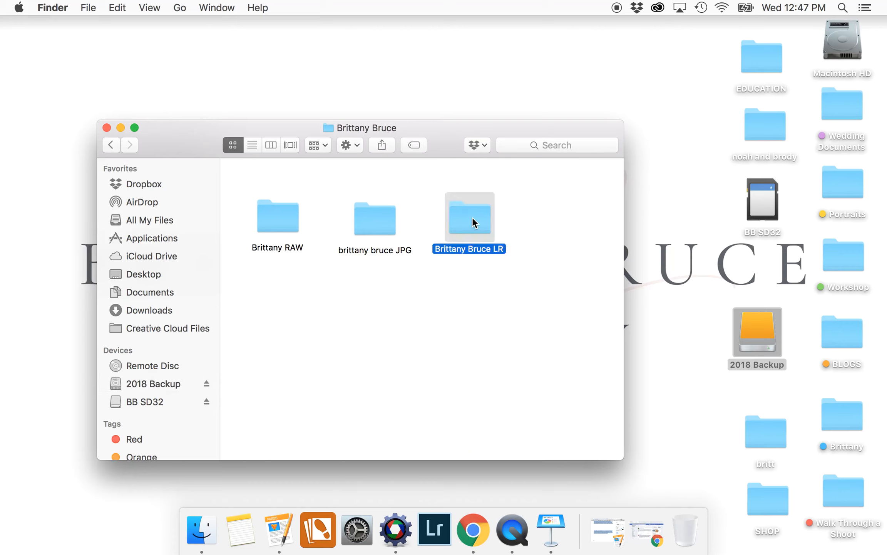
double_click(459, 184)
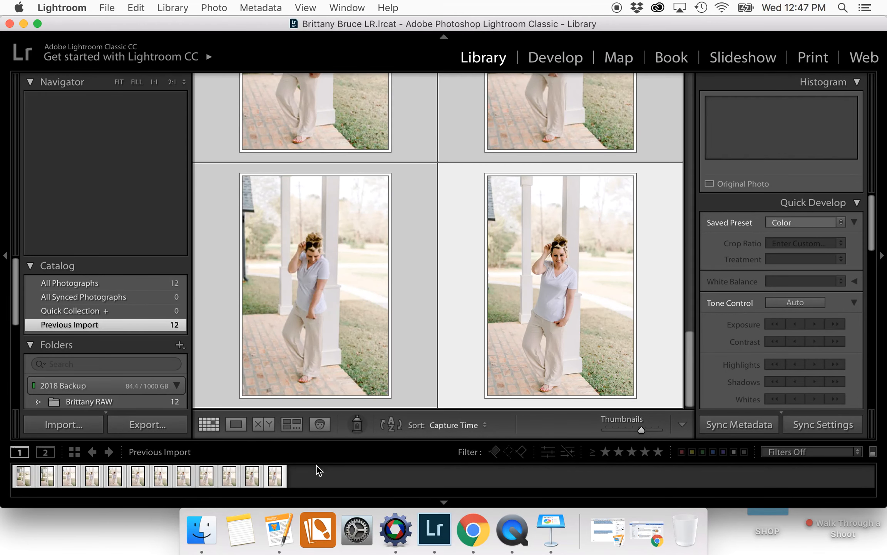
Raise DSC_1519.NEF's exposure from +0.20 to +0.70 in Develop
double_click(278, 481)
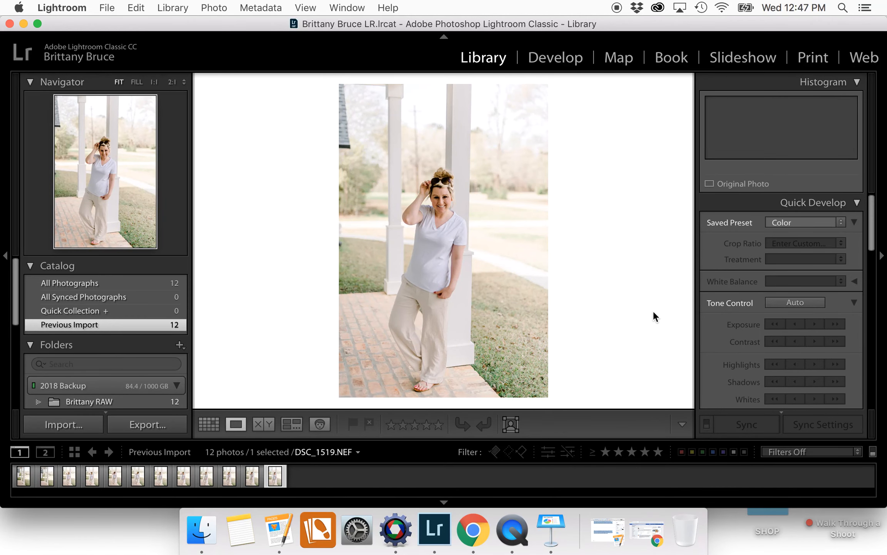
key(d)
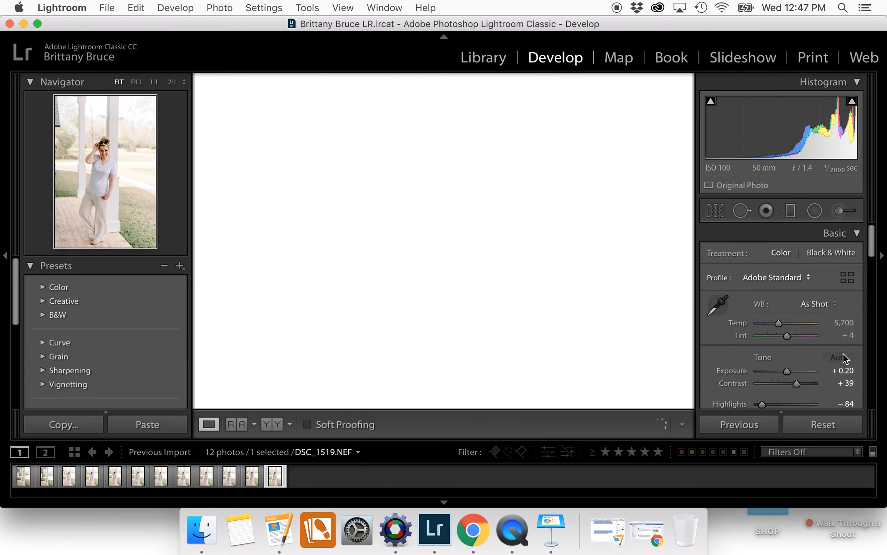
click(843, 371)
text(0.7)
key(Return)
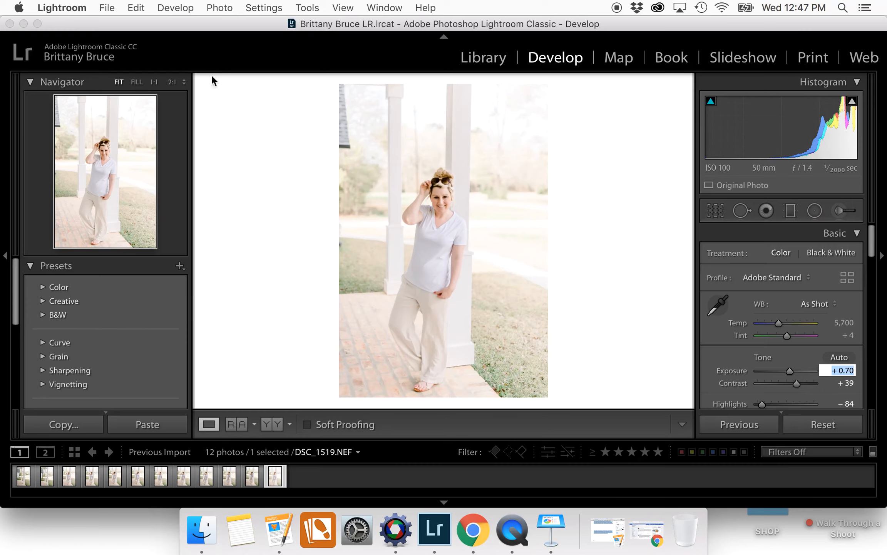
Quit Lightroom and close the catalog folder window in Finder
click(10, 24)
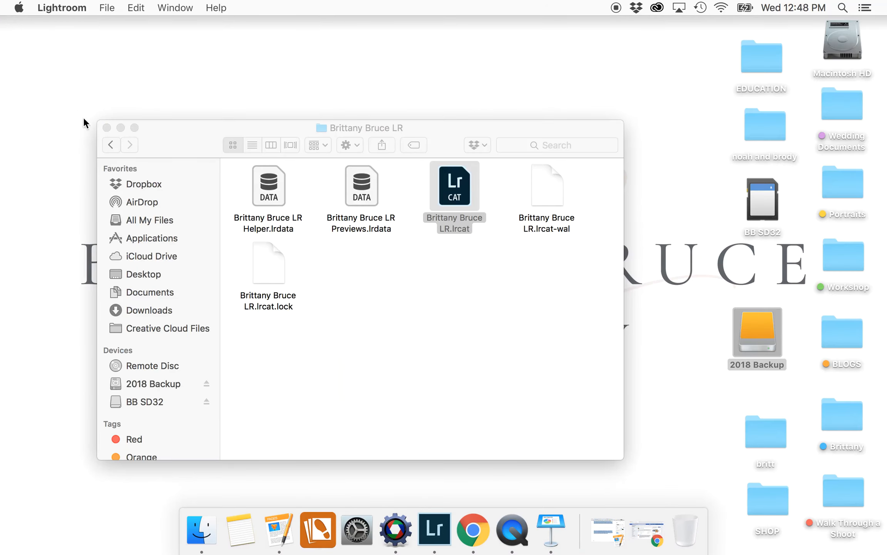
click(106, 128)
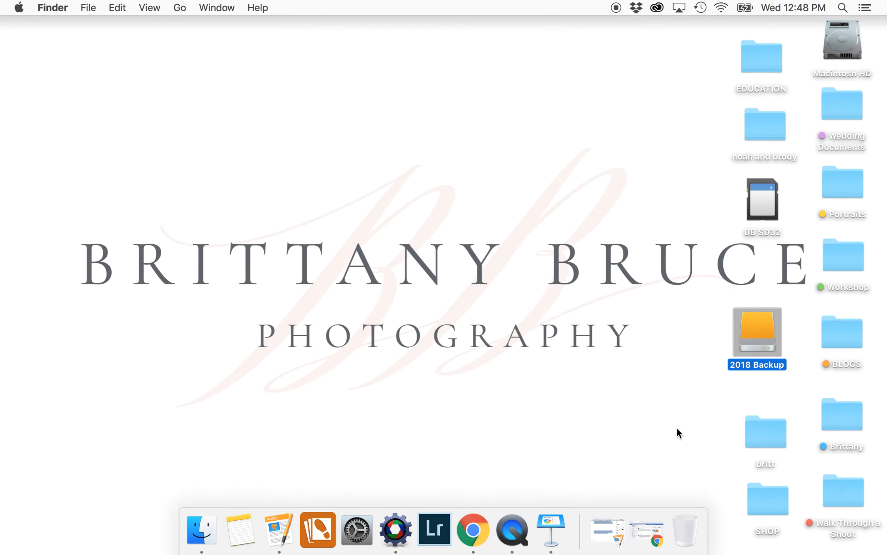
click(684, 416)
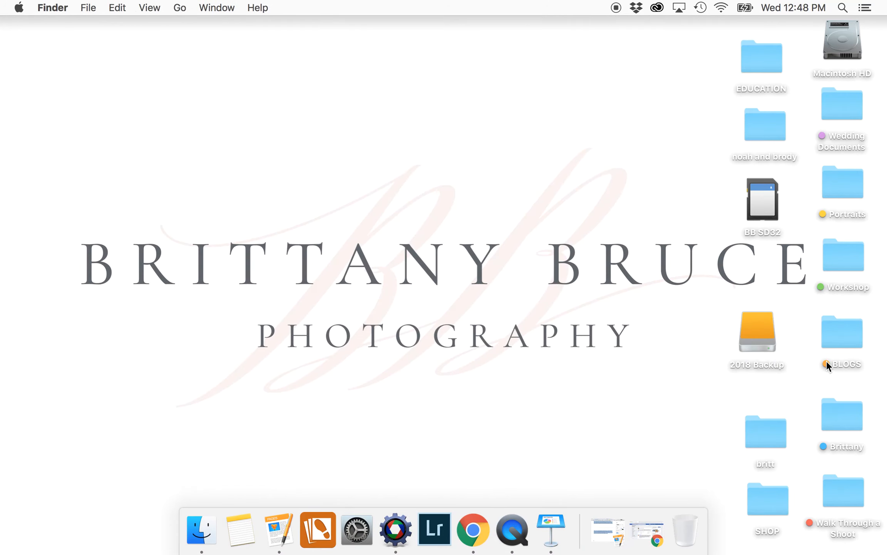